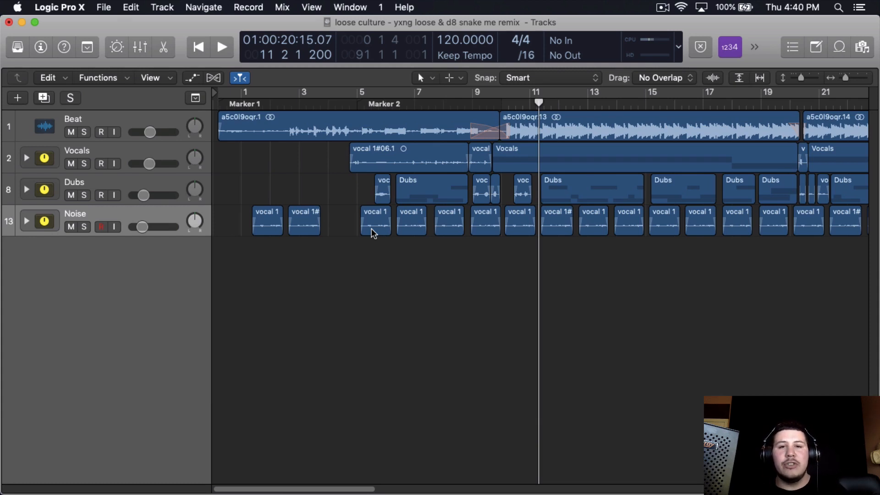
Play back the full mix of beat, vocals, dubs and noise tracks to hear its starting sound.
left_click_drag(330, 106, 337, 110)
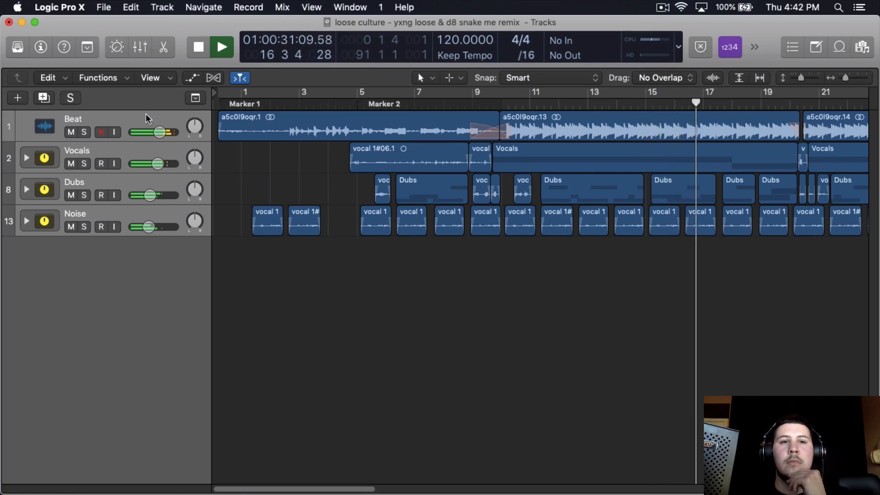
key("space")
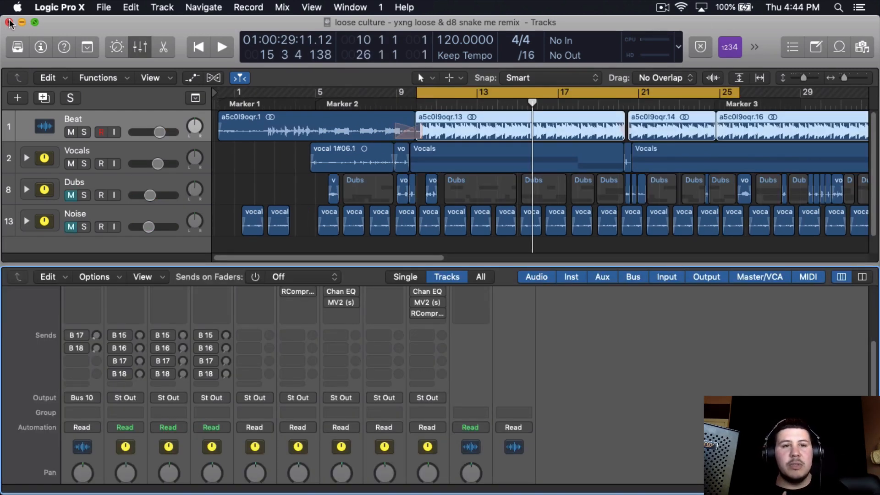
Insert the W.A.Production Outlaw plug-in in the first audio effect slot of the Vocals channel.
left_click(124, 153)
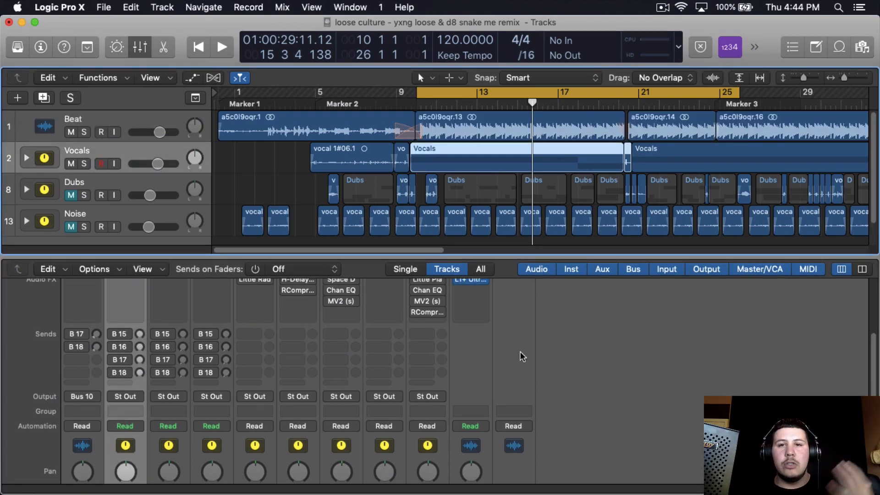
left_click(522, 357)
scroll(158, 360, "down", 8)
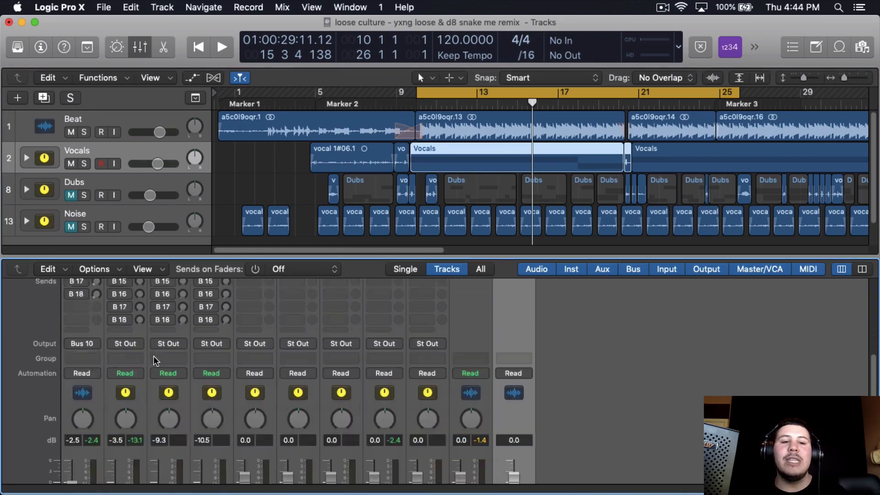
scroll(141, 331, "up", 4)
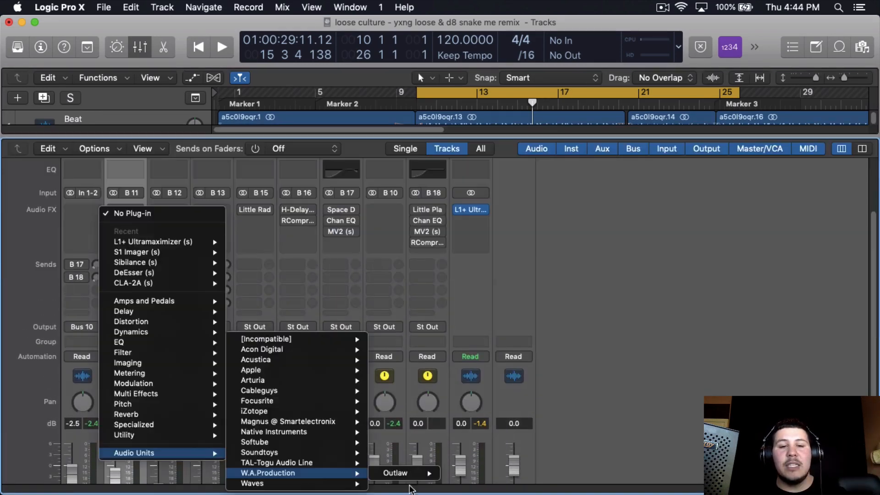
left_click(448, 475)
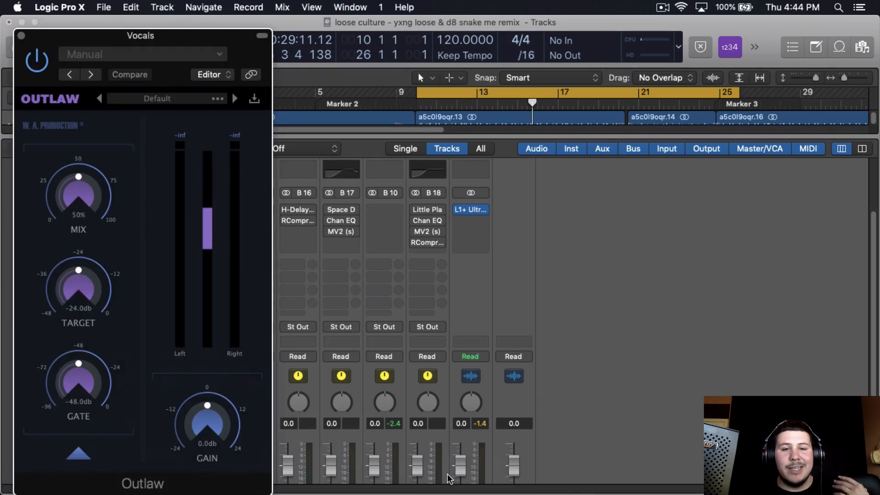
left_click_drag(192, 45, 388, 95)
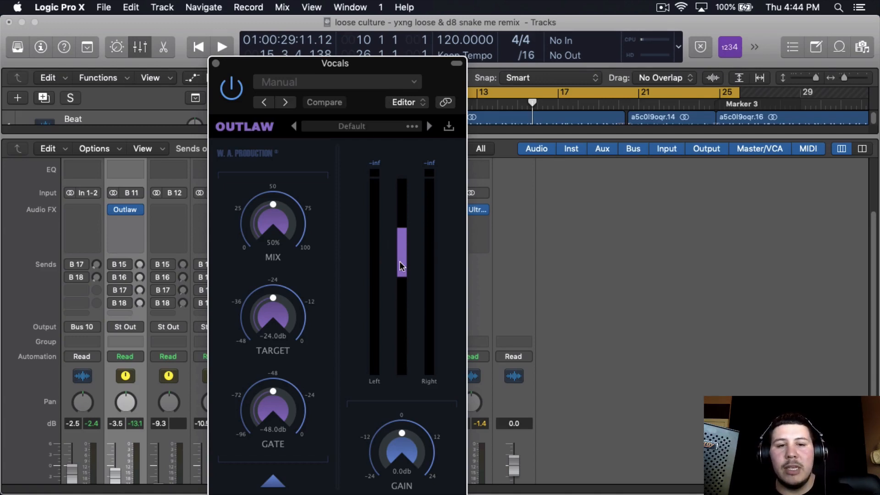
Audition the vocals through Outlaw at its default settings and close the plug-in window.
key("space")
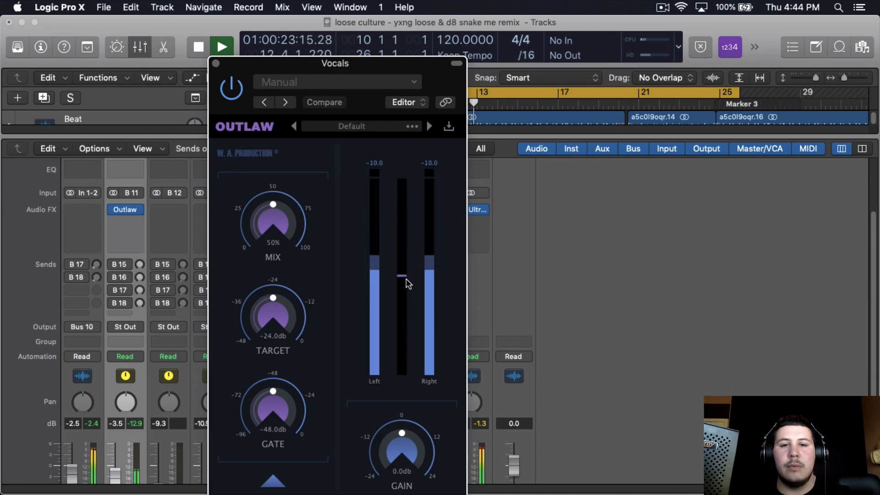
key("space")
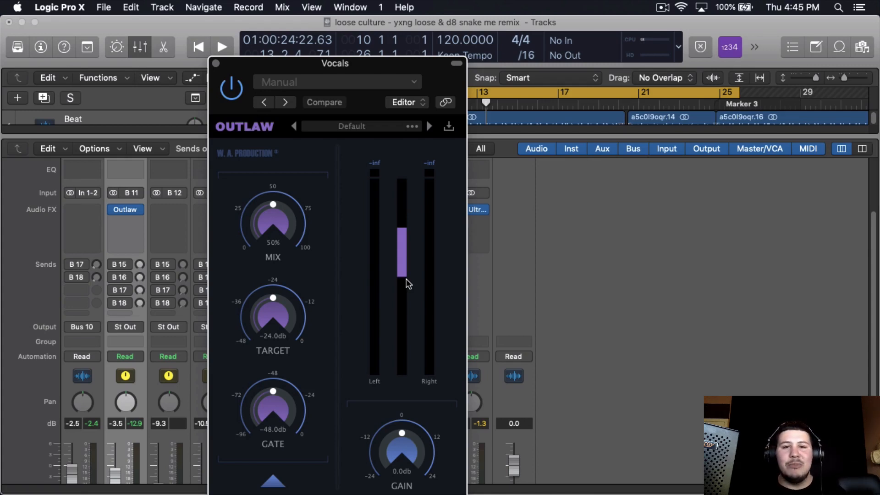
left_click(215, 63)
Insert the stereo Waves RVox compressor after Outlaw on the Vocals channel.
left_click(131, 220)
mouse_move(188, 464)
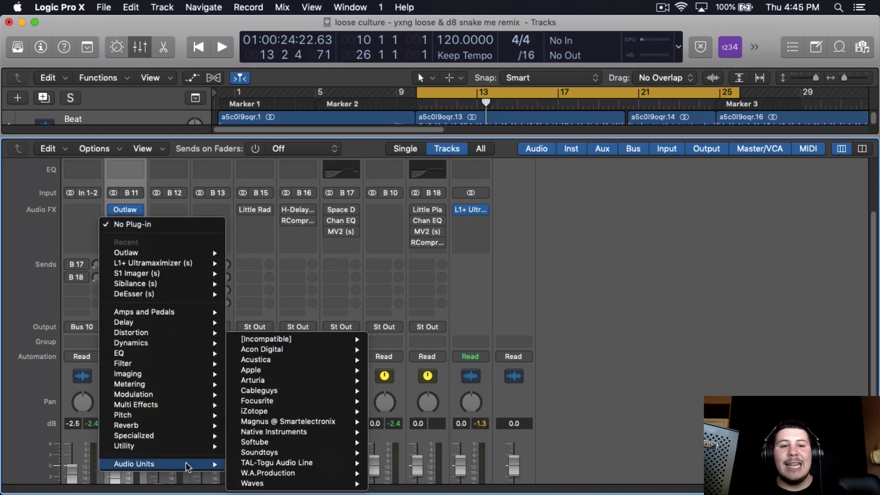
mouse_move(255, 486)
scroll(441, 412, "down", 10)
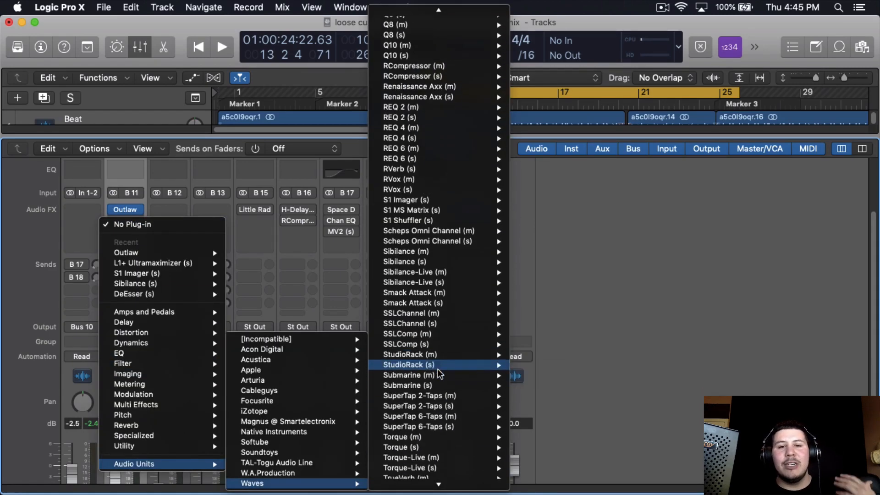
scroll(436, 265, "up", 5)
mouse_move(436, 97)
left_click(561, 97)
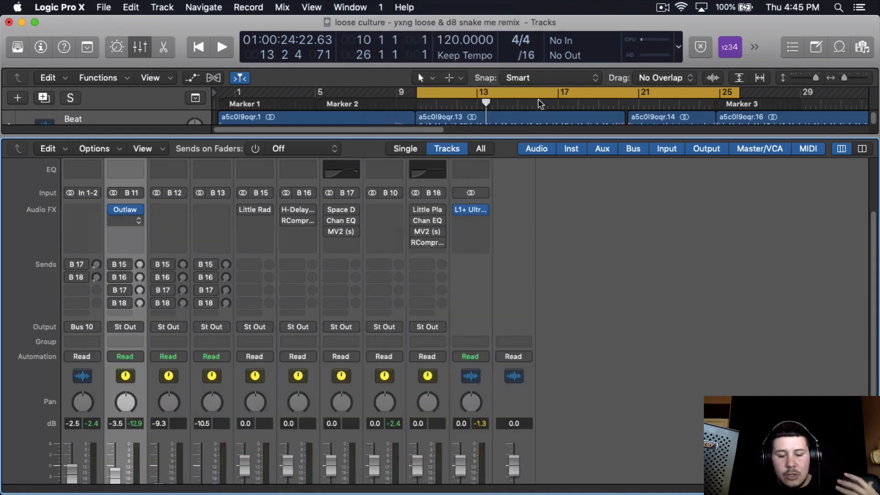
left_click_drag(209, 39, 472, 70)
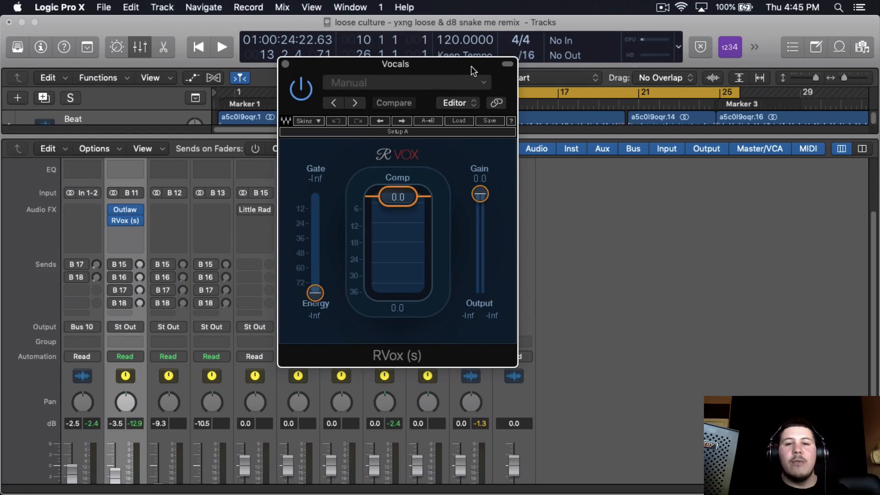
left_click_drag(471, 66, 476, 64)
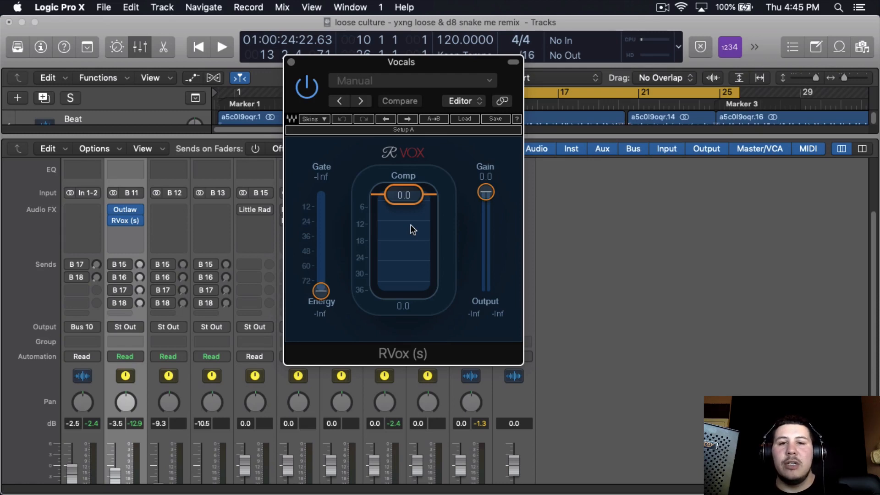
Set the RVox compression to -3.5 while listening to the vocals, and close the plug-in window.
key("space")
scroll(413, 230, "down", 5)
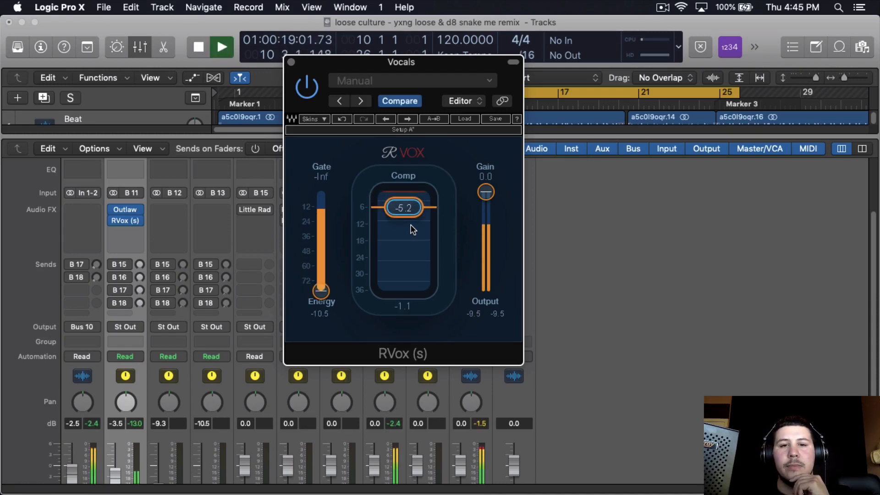
scroll(413, 230, "up", 3)
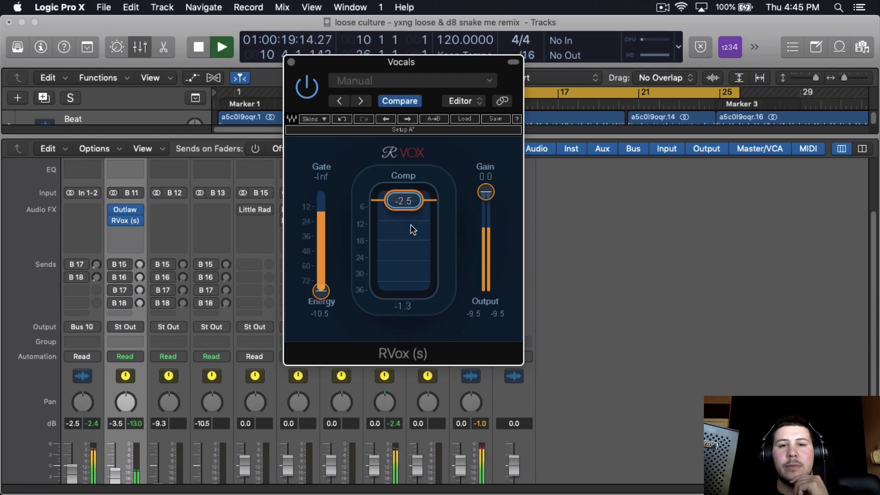
scroll(411, 231, "down", 2)
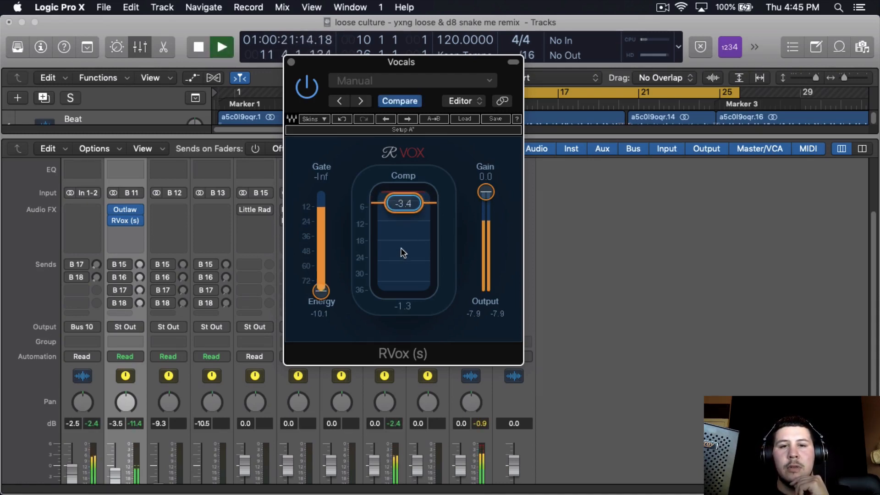
scroll(398, 247, "down", 1)
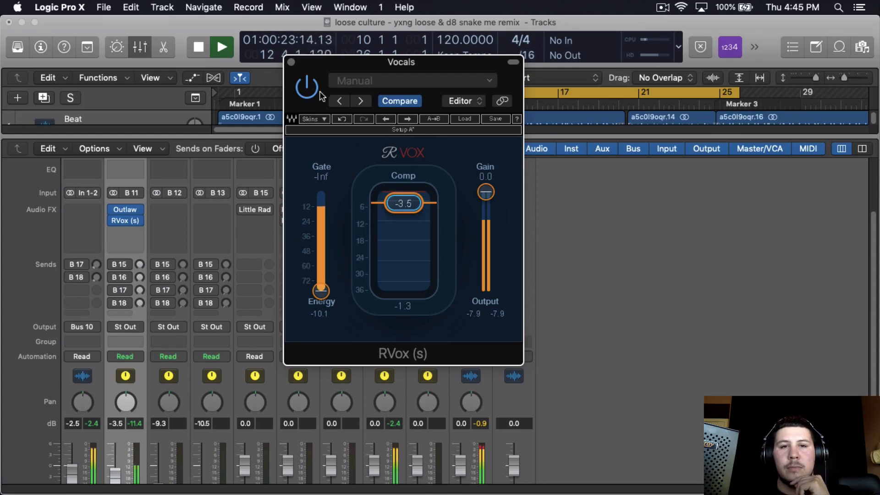
key("space")
left_click(293, 64)
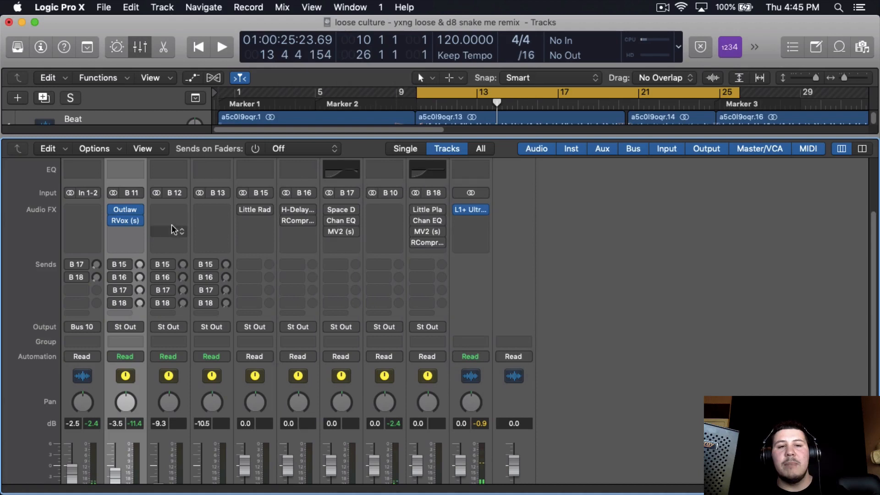
Insert the stereo Waves SSLChannel plug-in after RVox on the Vocals channel.
left_click(136, 233)
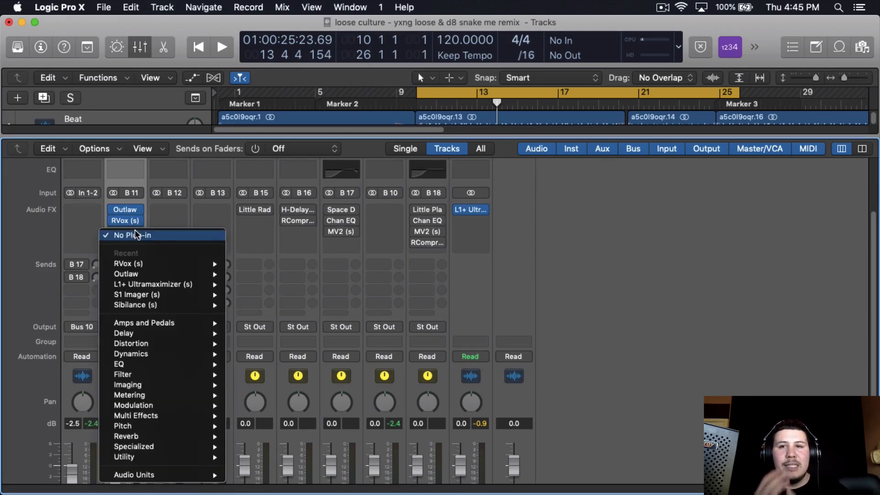
mouse_move(134, 474)
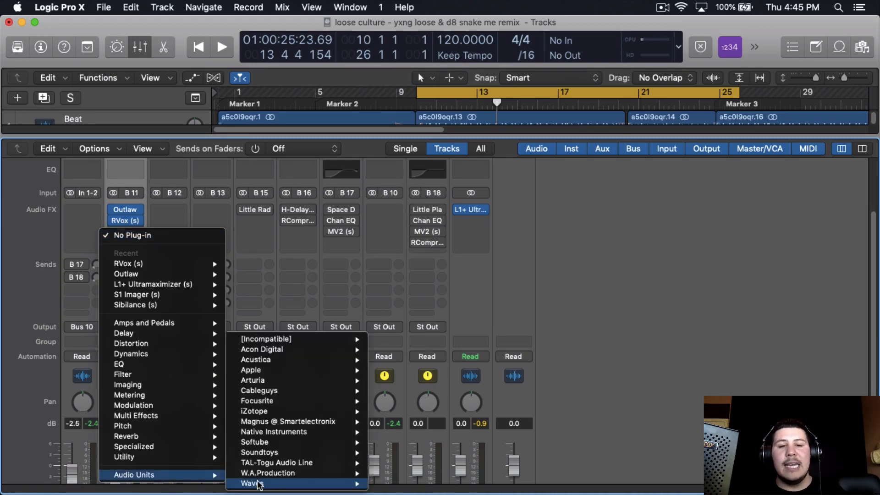
mouse_move(253, 483)
mouse_move(385, 435)
scroll(394, 421, "down", 10)
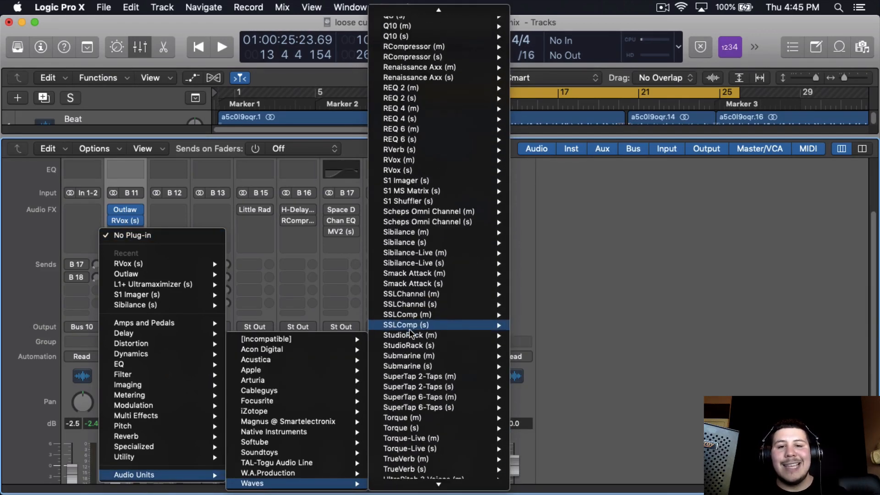
mouse_move(417, 403)
scroll(418, 404, "down", 4)
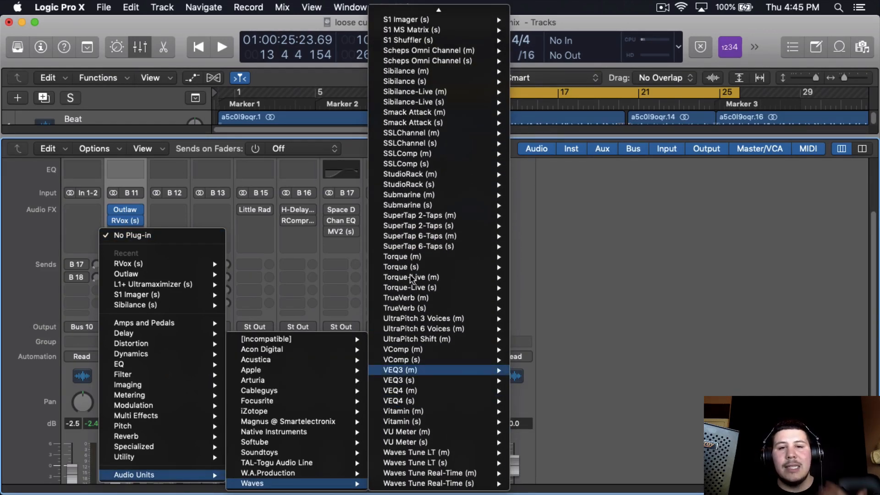
mouse_move(425, 94)
scroll(426, 112, "up", 3)
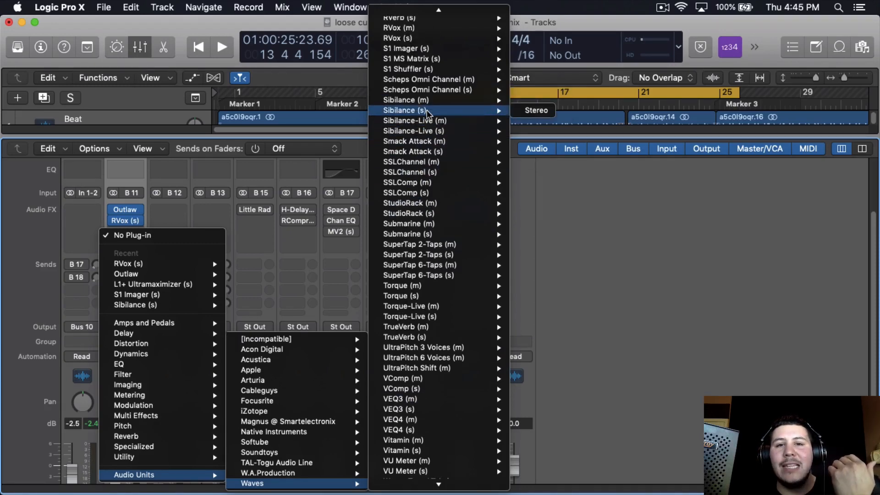
mouse_move(427, 194)
left_click(524, 174)
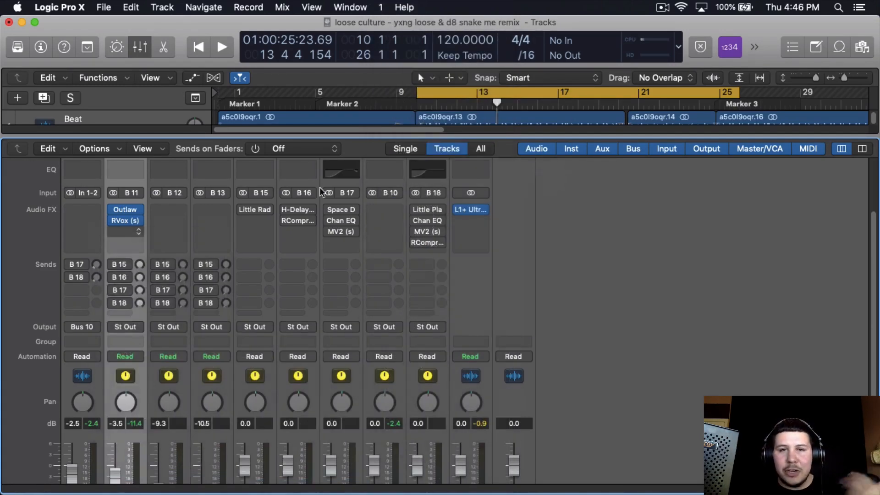
left_click_drag(153, 44, 367, 32)
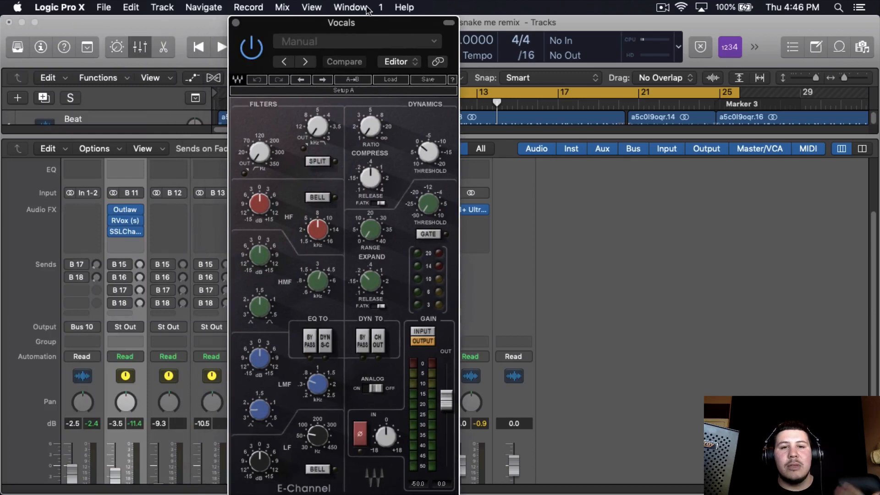
Toggle the E-Channel's Analog switch and set its high-pass filter a little above 120 Hz during playback.
left_click(375, 388)
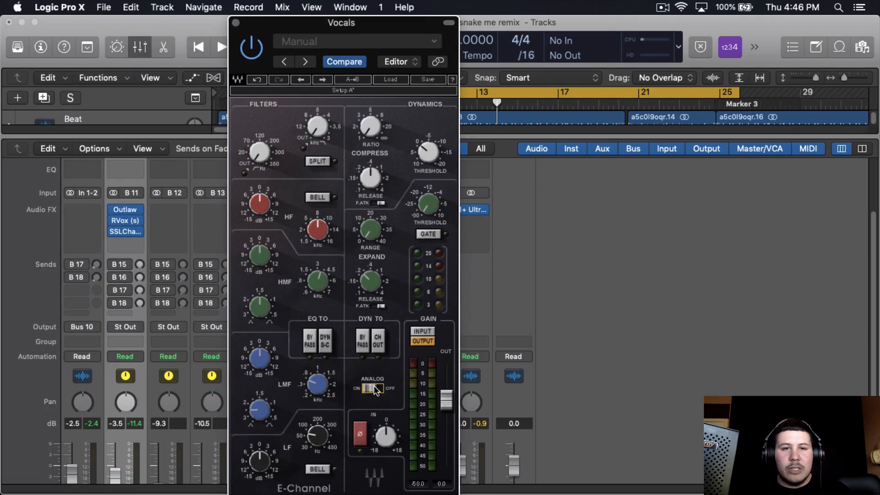
key("space")
left_click_drag(259, 152, 258, 156)
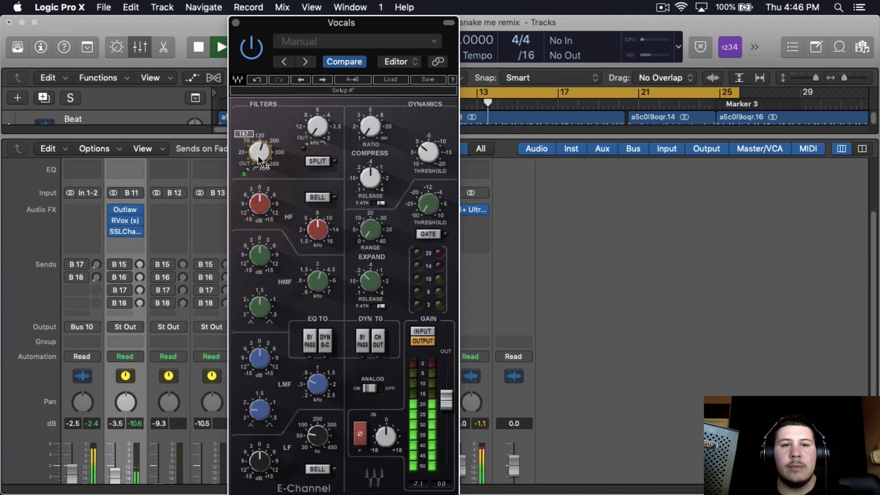
left_click_drag(258, 155, 257, 155)
key("space")
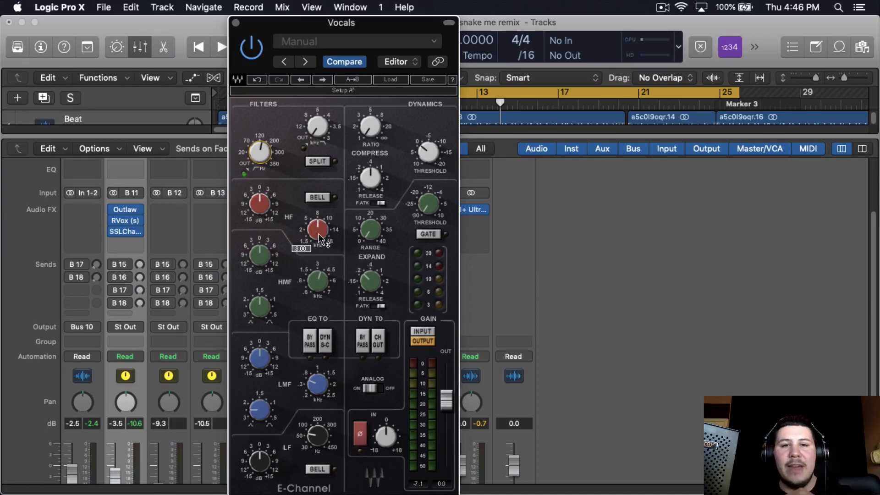
Boost the E-Channel's HF band at 16 kHz and the HMF band near 7 kHz while the vocals play.
left_click_drag(319, 234, 319, 233)
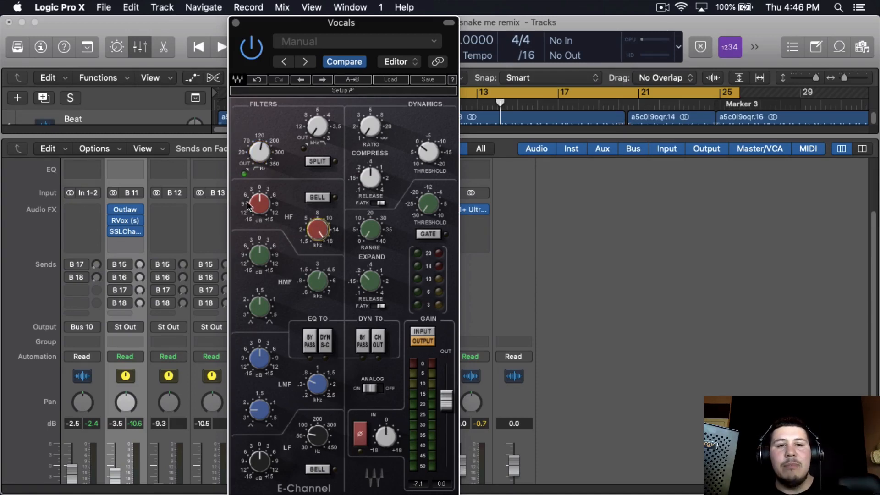
key("space")
left_click_drag(256, 209, 259, 213)
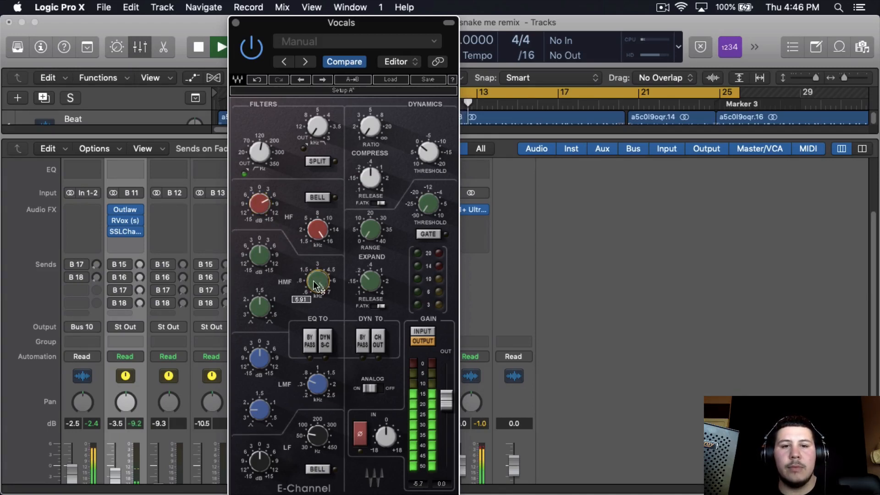
left_click_drag(259, 255, 247, 321)
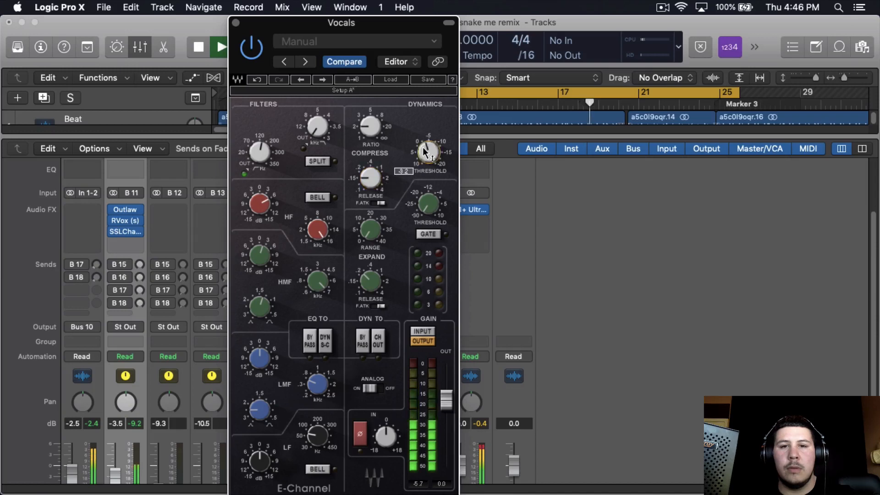
Adjust the E-Channel compressor threshold to about -10 while listening, and stop playback.
scroll(428, 155, "up", 2)
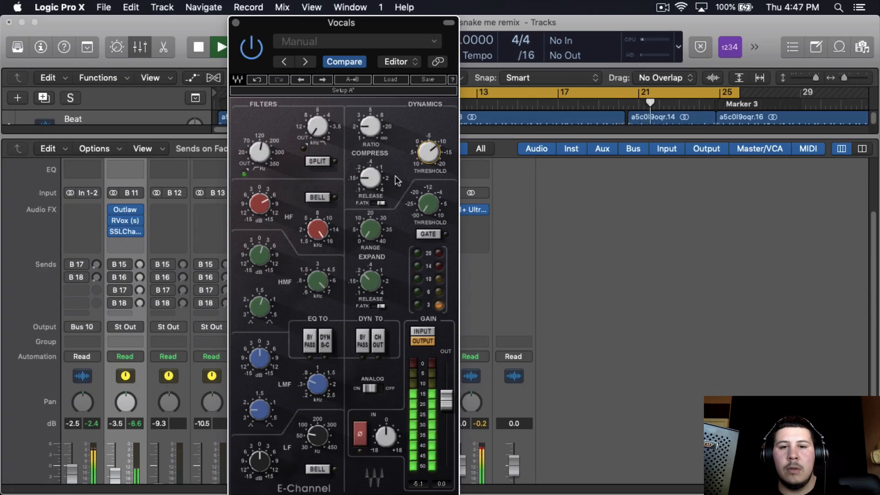
scroll(432, 152, "down", 1)
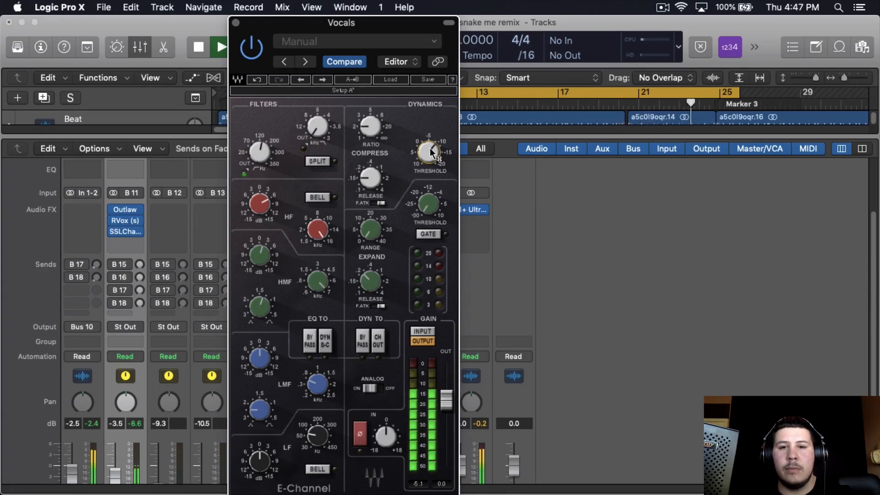
key("space")
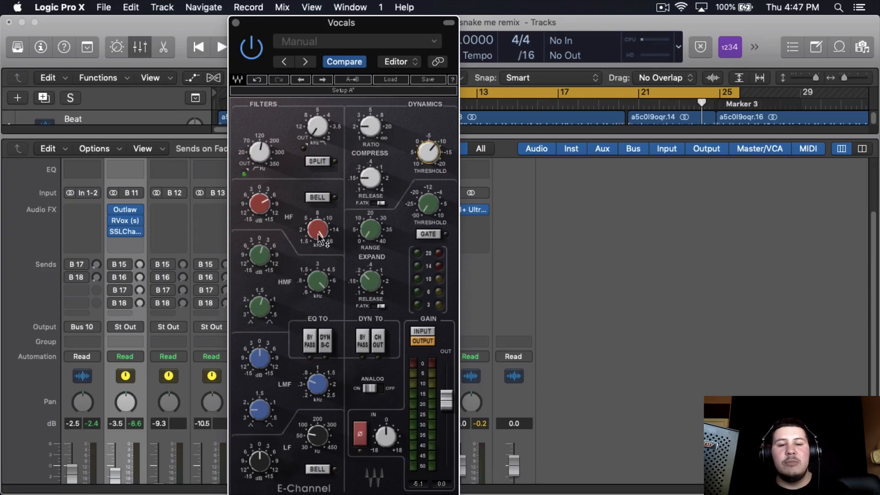
Close the E-Channel and insert the stereo Waves PuigTec EQP1A after it on the Vocals channel.
mouse_move(312, 286)
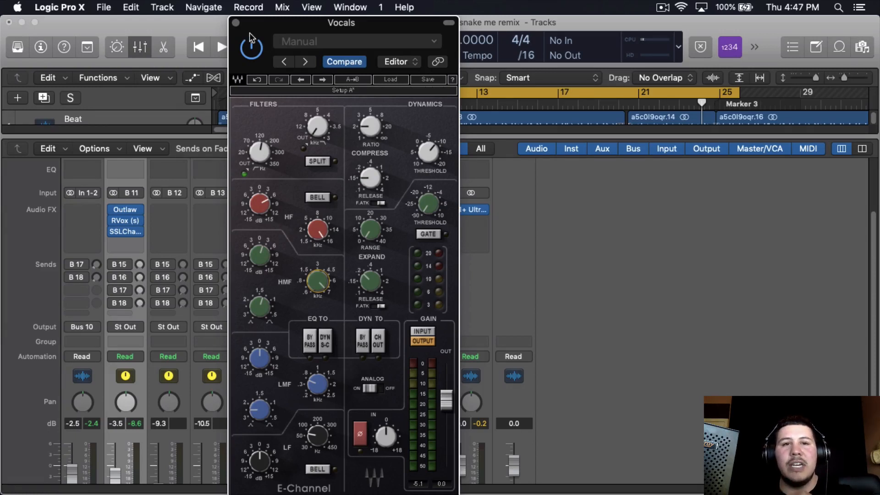
left_click(235, 23)
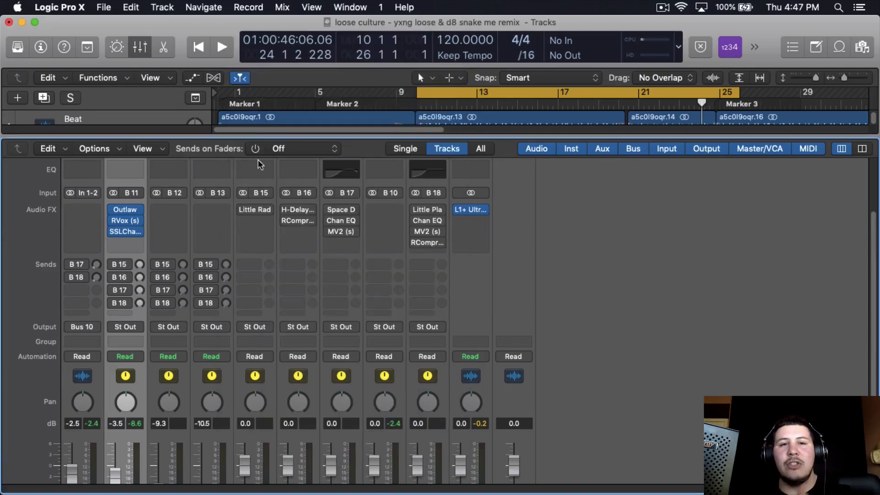
left_click(141, 247)
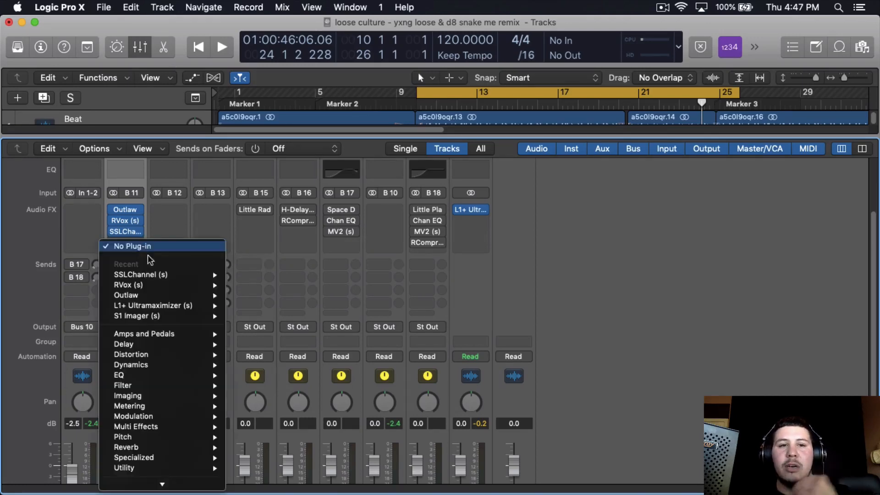
mouse_move(184, 483)
mouse_move(295, 483)
scroll(426, 458, "down", 15)
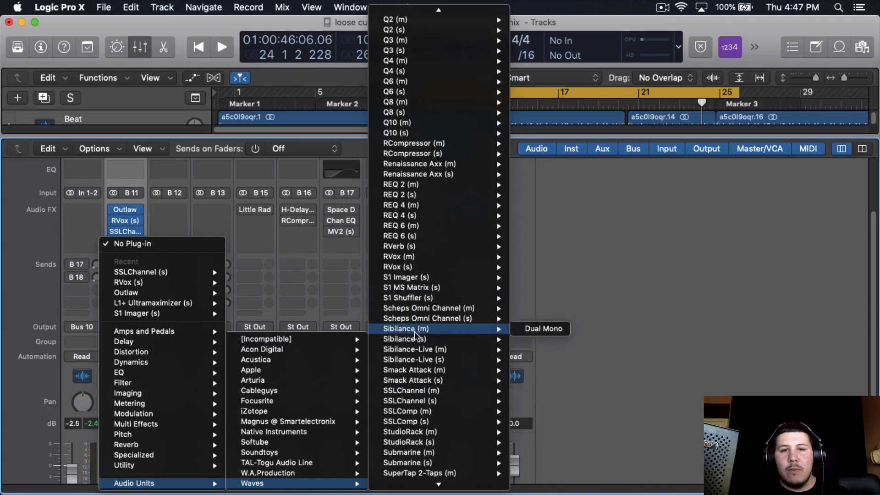
scroll(424, 217, "up", 8)
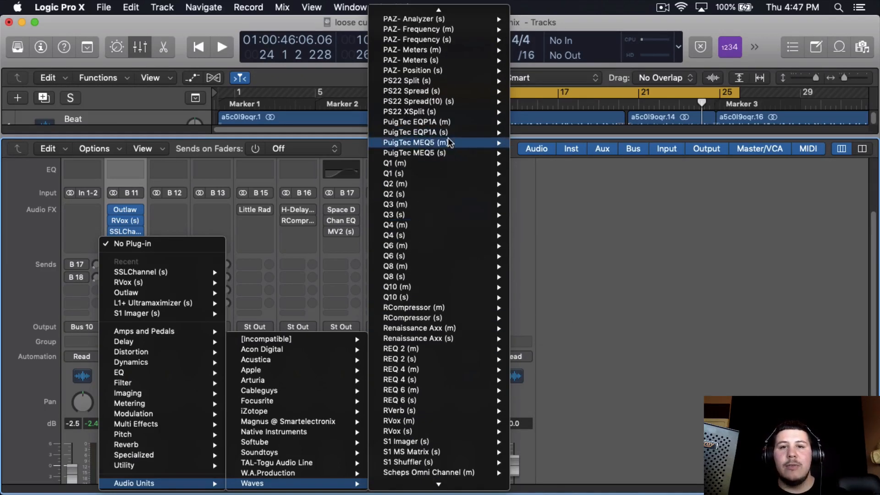
mouse_move(452, 132)
left_click(515, 130)
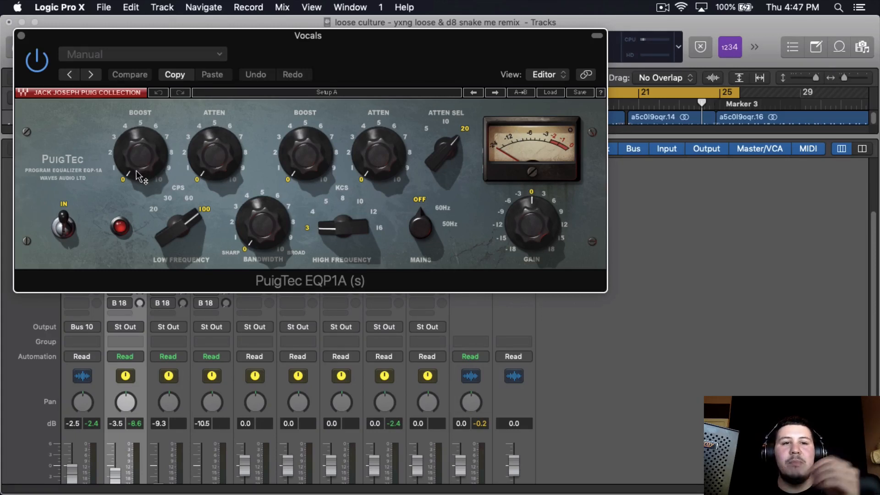
left_click_drag(329, 65, 396, 75)
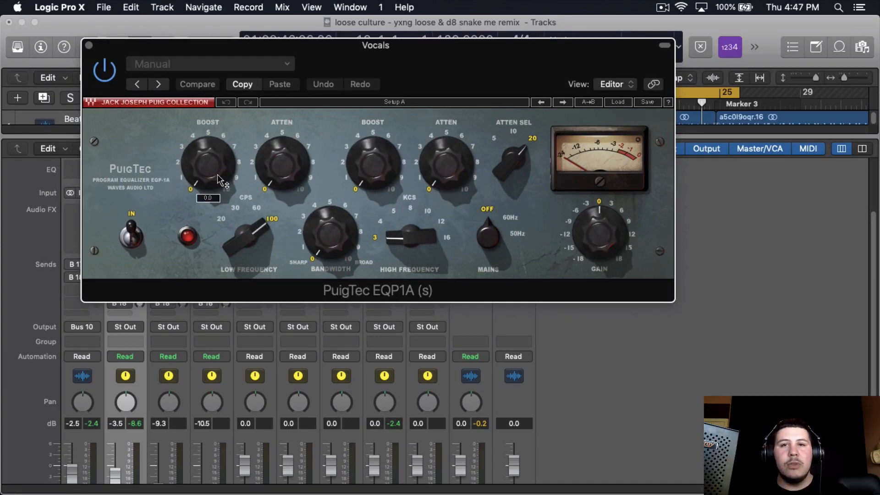
Set the PuigTec's low-frequency boost to about 2.5 while the vocals play.
scroll(218, 174, "up", 5)
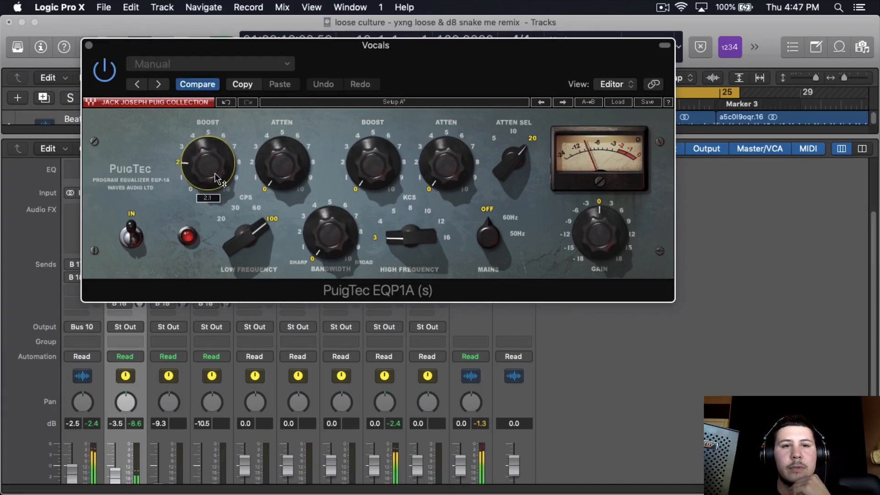
scroll(217, 177, "up", 5)
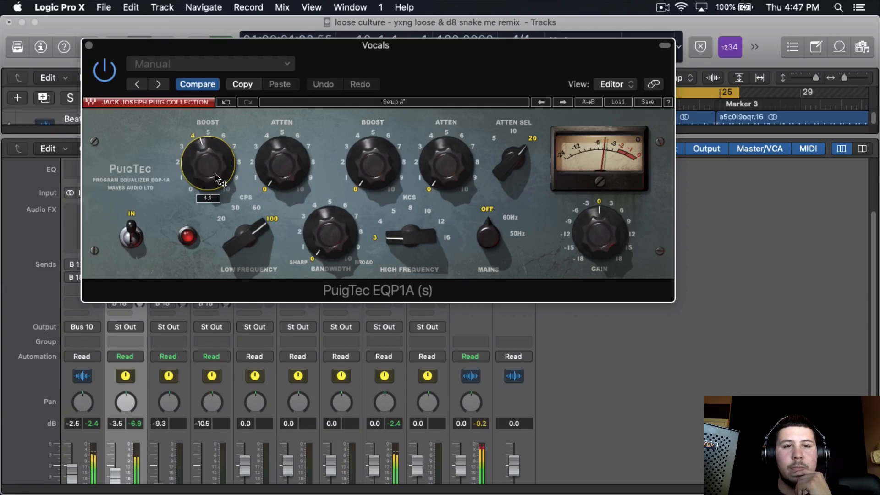
scroll(218, 177, "down", 4)
scroll(218, 177, "up", 1)
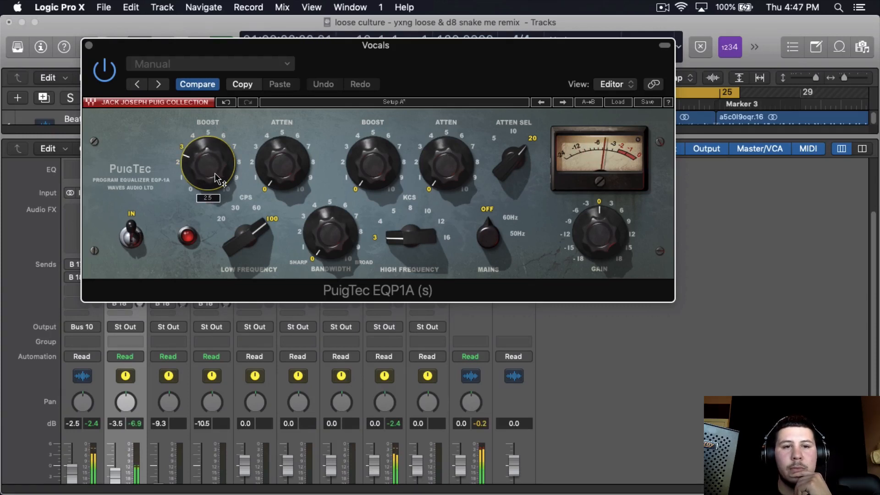
Set the PuigTec's high frequency to 12 KCS and its boost to about 6 during playback.
scroll(412, 236, "up", 5)
scroll(384, 174, "up", 10)
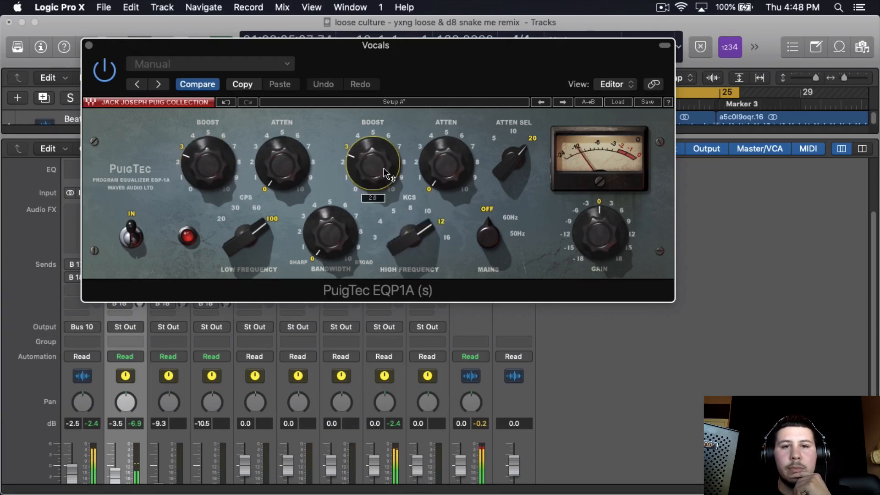
scroll(384, 174, "down", 1)
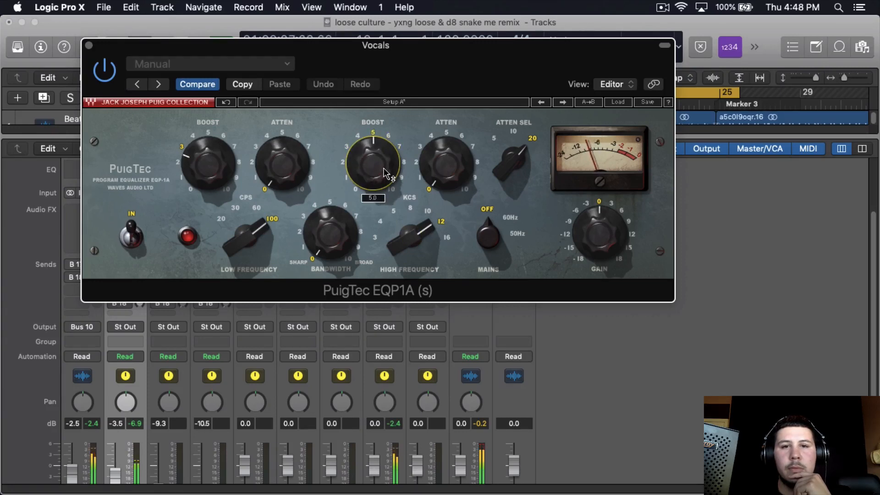
scroll(384, 174, "up", 3)
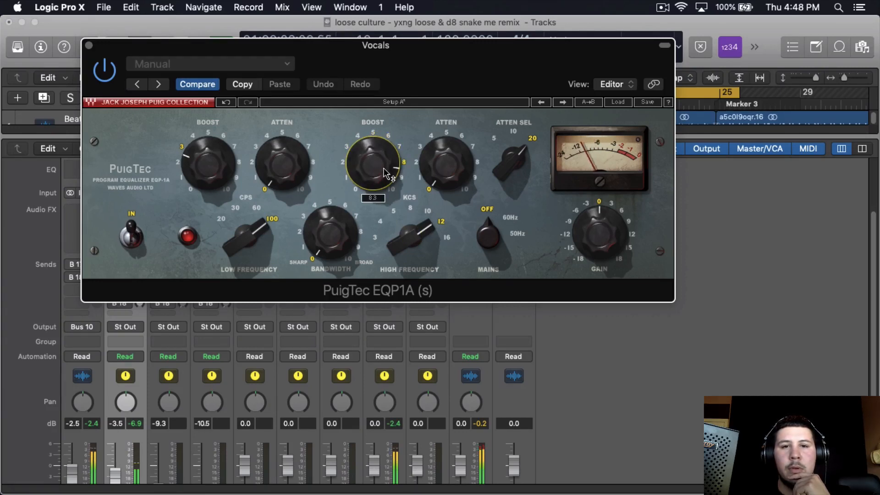
scroll(384, 174, "down", 2)
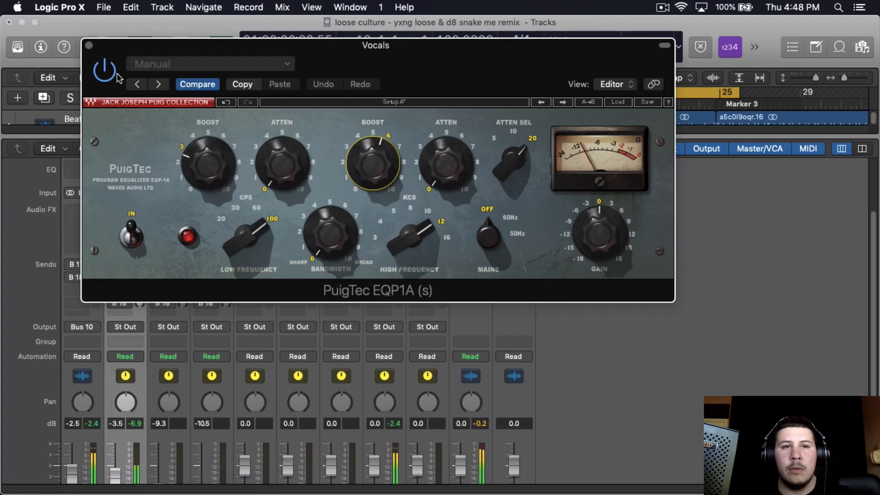
Compare the vocals with the PuigTec bypassed and enabled, stop playback and close the plug-in window.
left_click(103, 72)
left_click(103, 72)
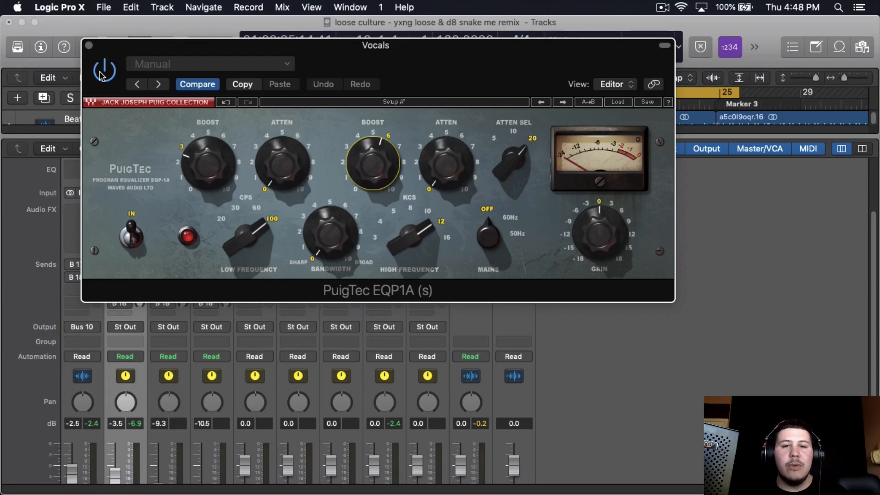
left_click(89, 46)
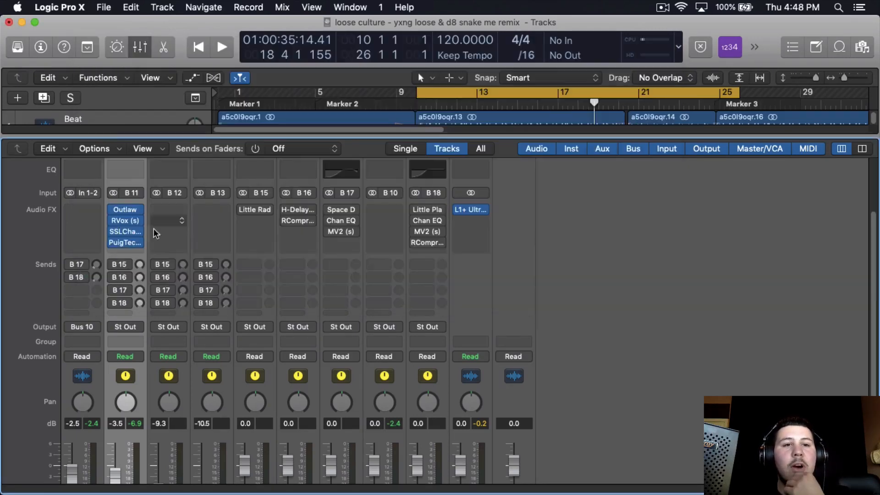
Insert the stereo Waves F6-RTA after the PuigTec on the Vocals channel and centre its window.
left_click(137, 254)
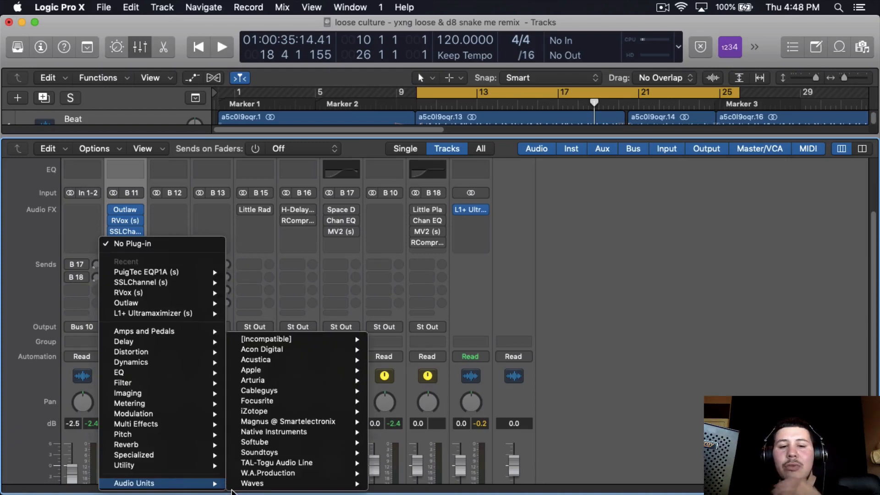
mouse_move(334, 483)
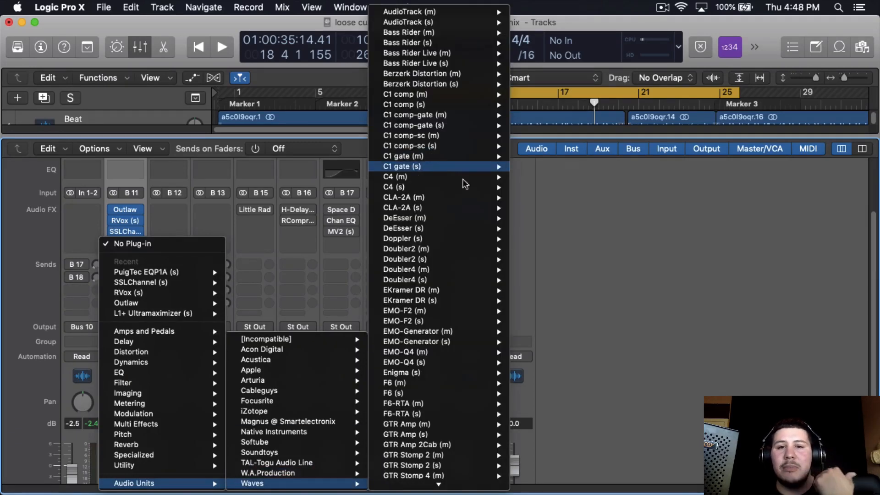
mouse_move(467, 360)
scroll(466, 361, "down", 1)
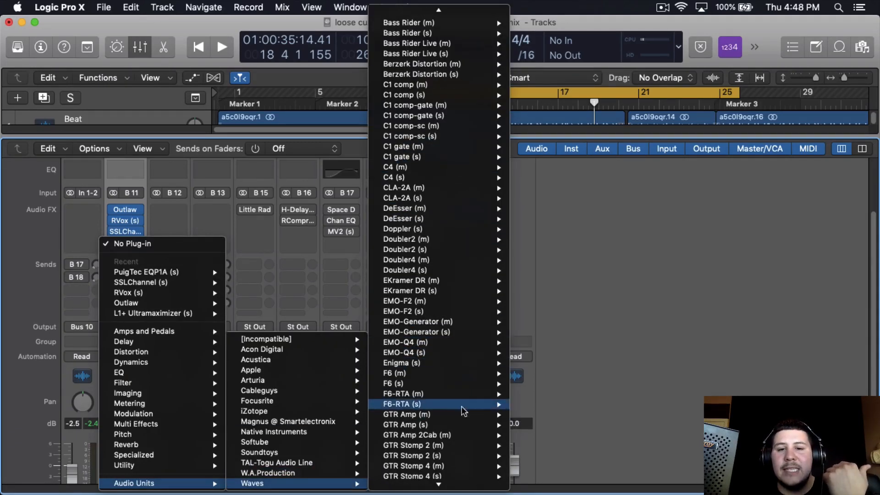
left_click(521, 405)
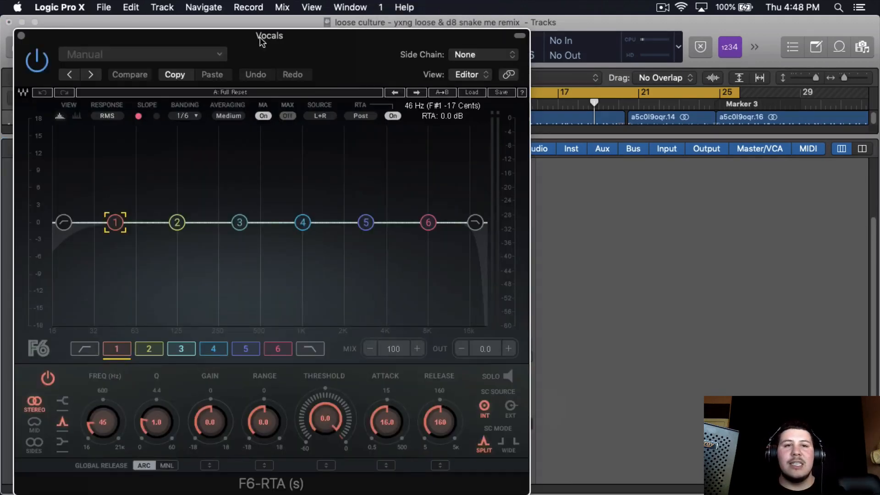
left_click_drag(270, 45, 366, 51)
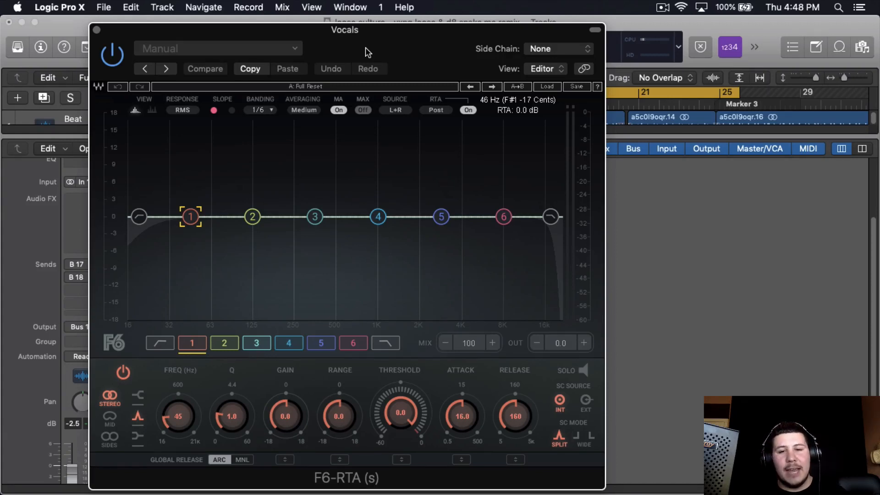
Start playback, enable the F6's high-pass filter and set its frequency to 135 Hz.
key("space")
left_click(138, 216)
left_click(123, 372)
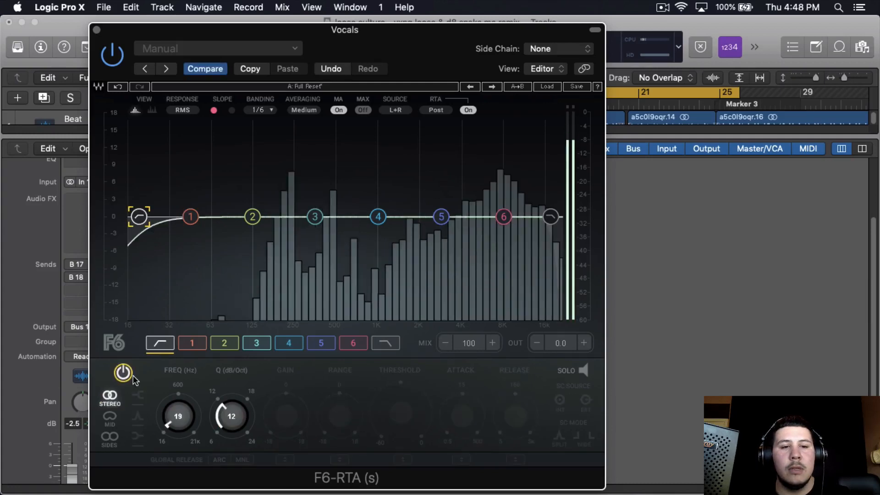
mouse_move(179, 427)
left_mouse_down()
mouse_move(181, 413)
mouse_move(181, 423)
left_mouse_up()
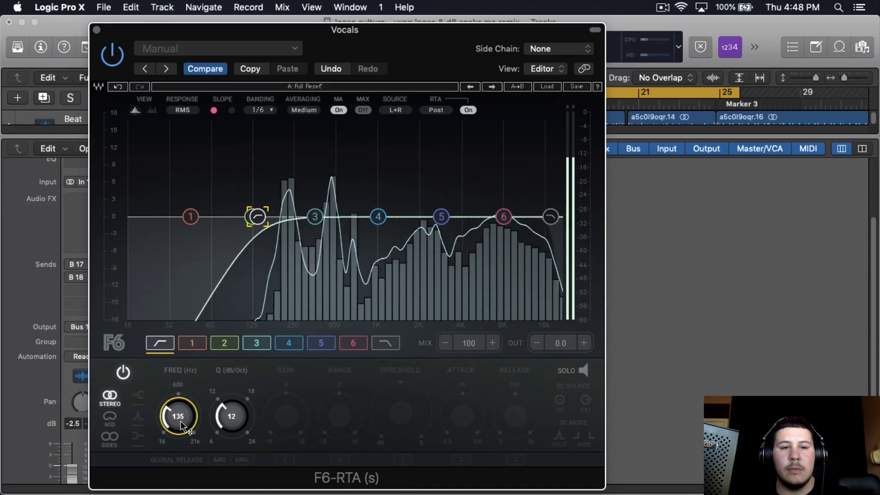
Boost F6 band 3 by 7.5 dB with a Q of 1.5 and sweep its frequency to 552 Hz.
left_click(314, 217)
left_click_drag(294, 422, 293, 403)
left_click_drag(240, 419, 240, 418)
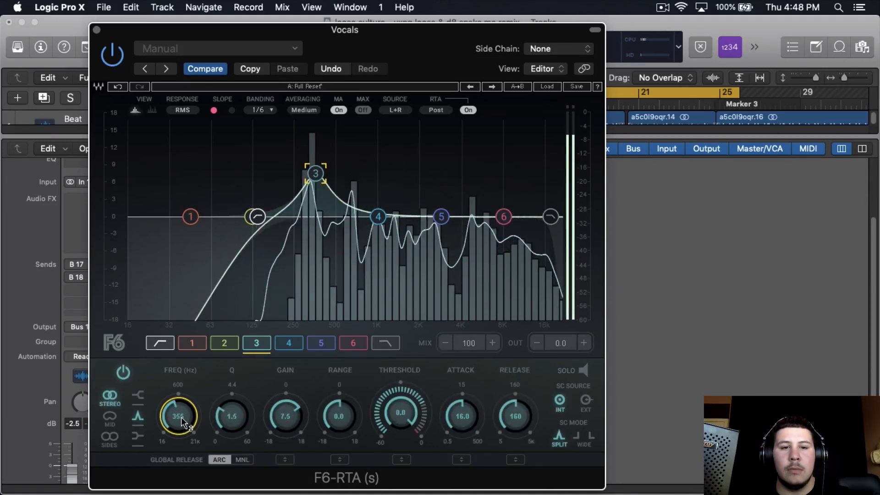
left_click_drag(181, 416, 182, 419)
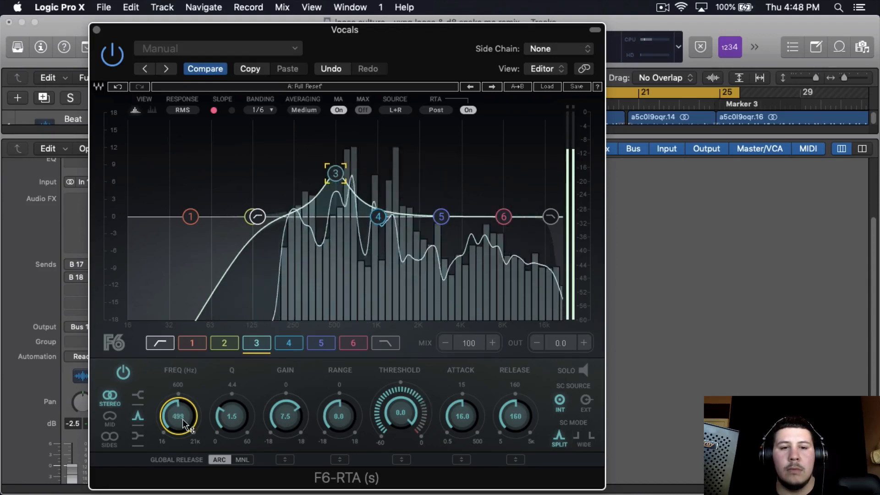
left_click_drag(186, 423, 186, 423)
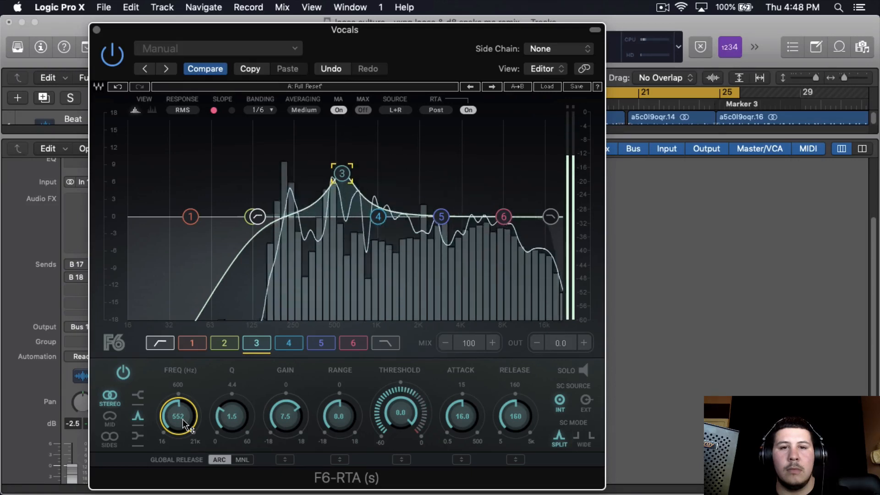
Cut F6 band 3 to -1.5 dB gain with range -2.7, threshold -7.0, attack 3.7 and release 30.
left_click_drag(284, 418, 283, 422)
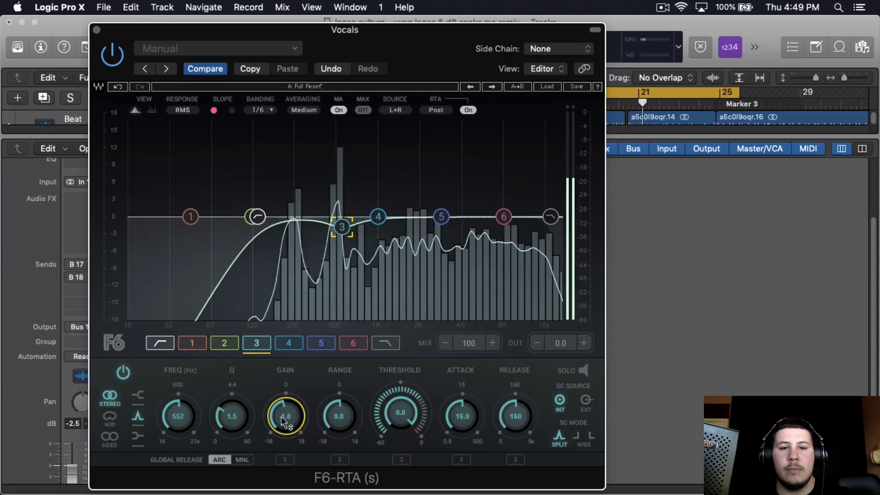
mouse_move(338, 414)
left_mouse_down()
mouse_move(343, 434)
mouse_move(346, 427)
left_mouse_up()
left_click_drag(417, 422, 471, 430)
left_click_drag(515, 410, 518, 419)
left_click_drag(294, 419, 294, 424)
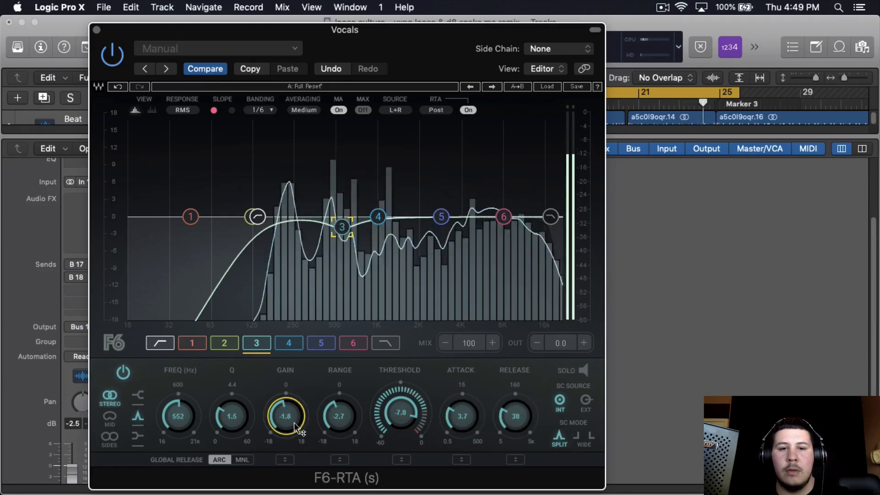
Make F6 band 6 a high shelf at 5113 Hz with Q 0.9, gain 2.5, range 1.2, threshold -5.1, attack 5.5, release 14, and stop playback.
left_click(503, 217)
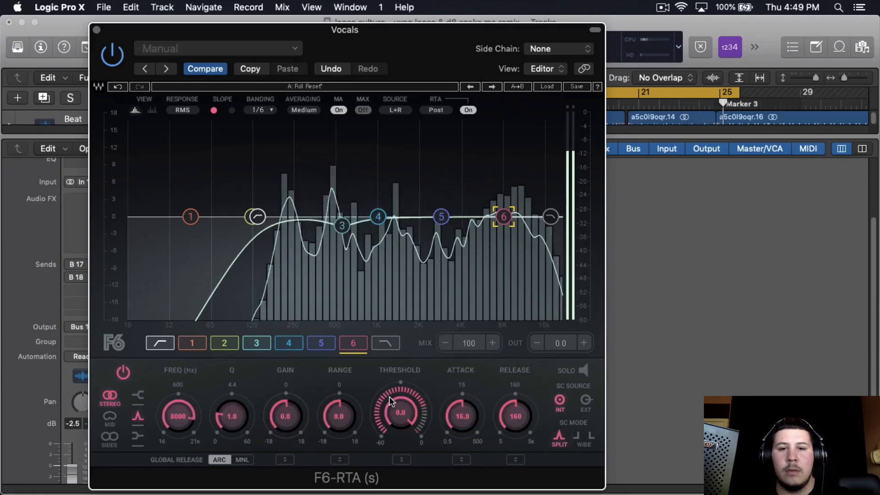
left_click(136, 394)
left_click_drag(293, 413, 338, 415)
left_click_drag(401, 415, 402, 419)
left_click_drag(462, 415, 517, 433)
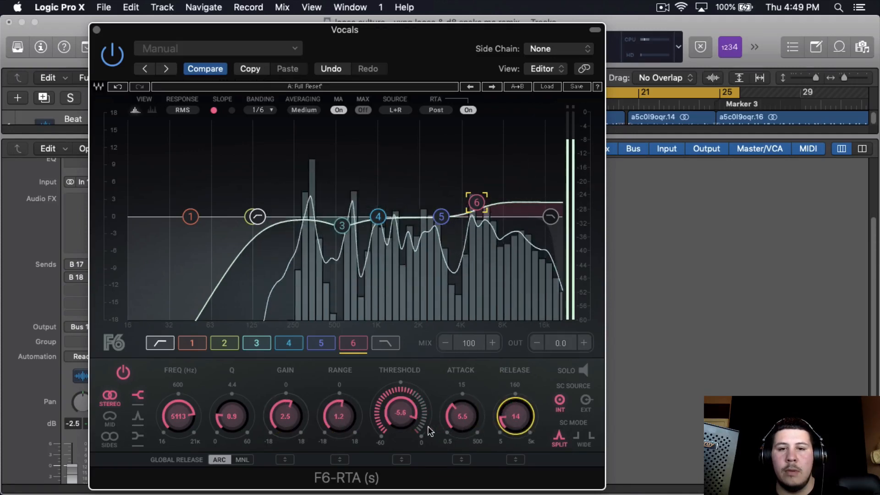
left_click_drag(429, 431, 411, 422)
key("space")
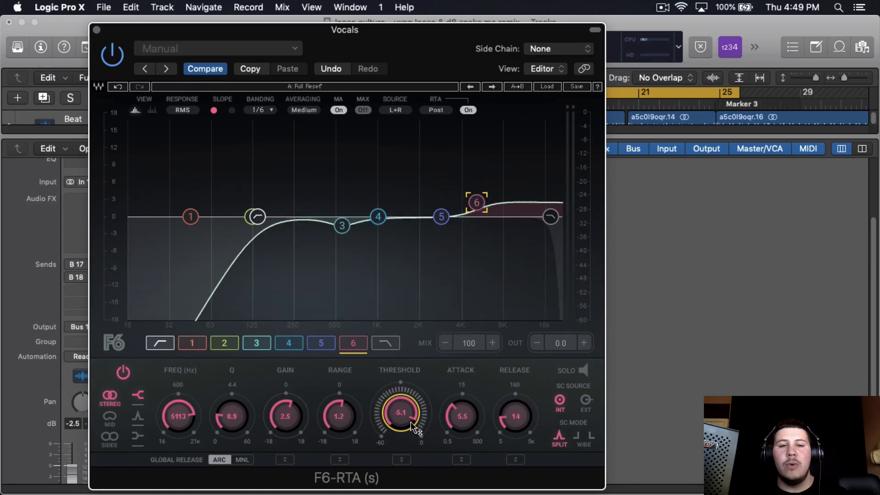
Select F6 band 3, close the plug-in and insert Logic's stereo Compressor after it on the Vocals channel.
left_click(341, 225)
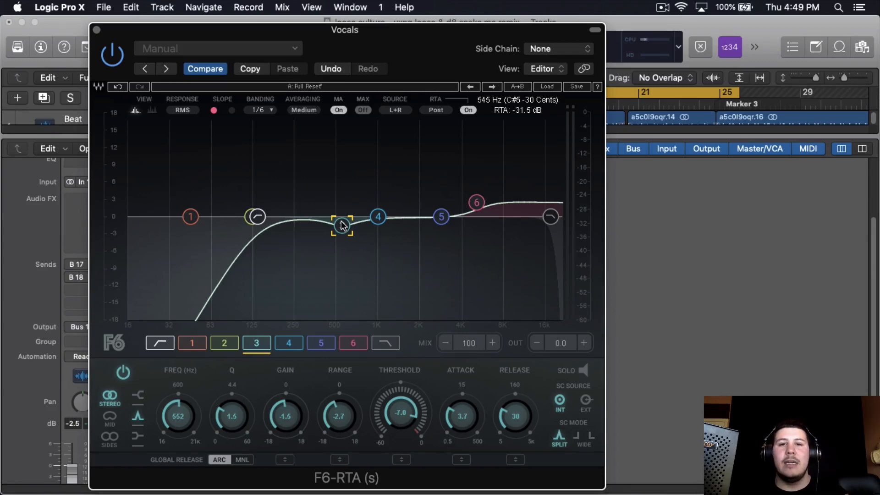
key("super+w")
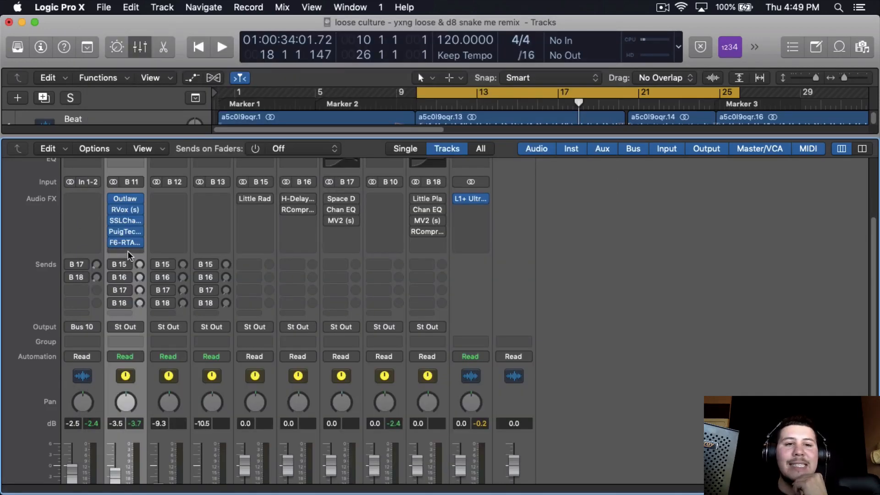
left_click(124, 242)
mouse_move(167, 365)
mouse_move(296, 373)
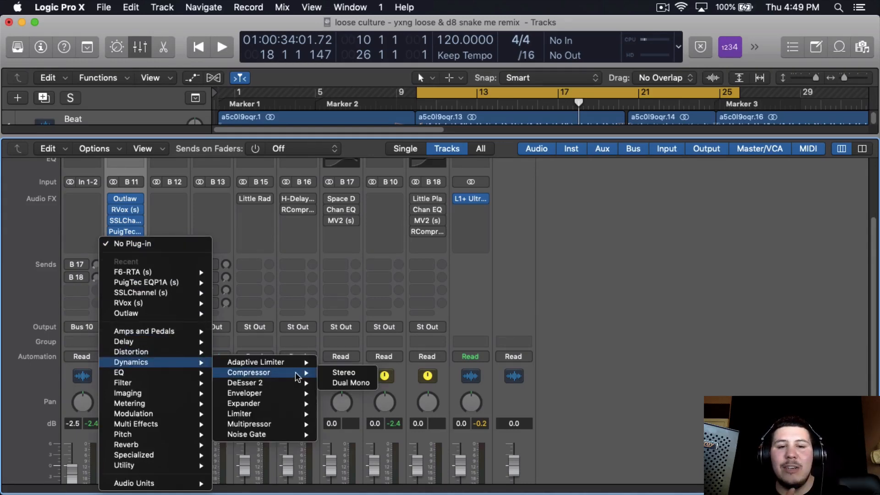
left_click(330, 372)
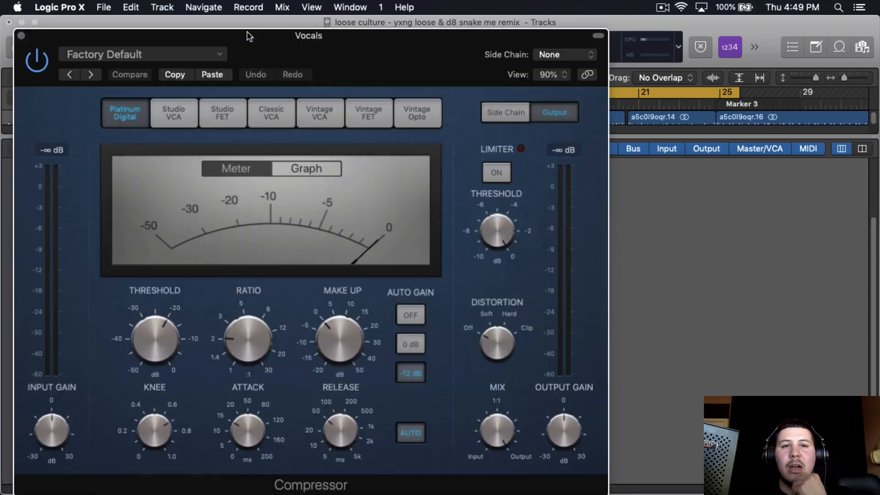
Switch the Compressor to the Studio FET model, turn auto gain off, raise the threshold to about -15 dB and close the plug-in.
left_click_drag(292, 42, 362, 37)
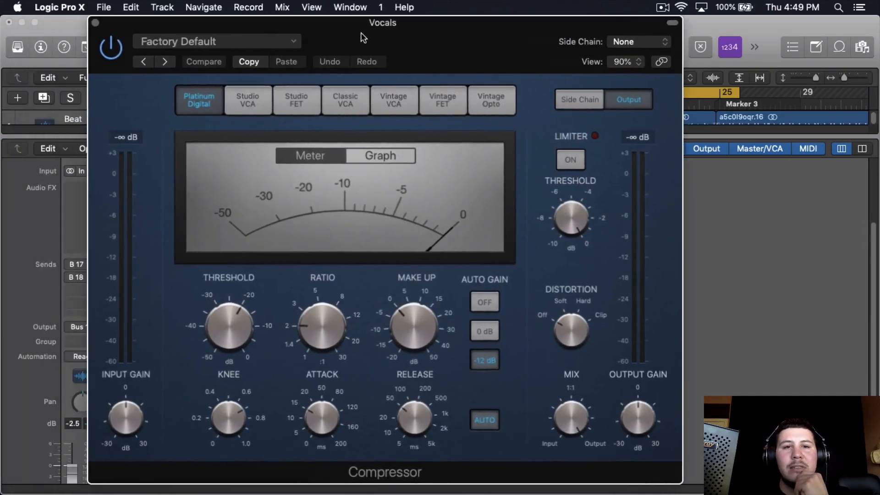
left_click(307, 106)
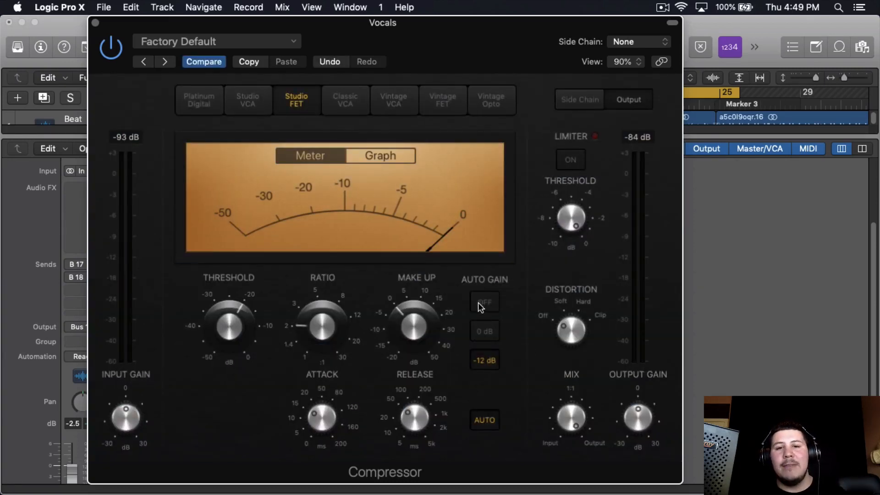
left_click(481, 304)
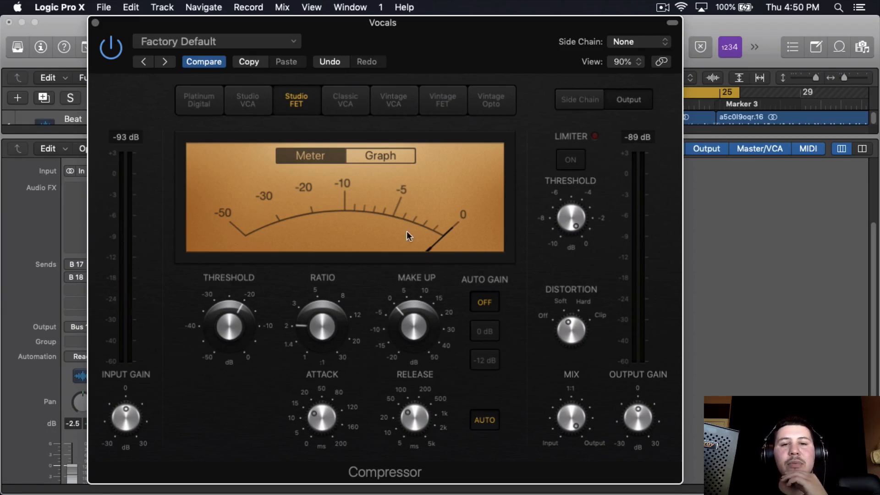
mouse_move(236, 323)
left_mouse_down()
mouse_move(240, 308)
mouse_move(245, 328)
mouse_move(249, 317)
left_mouse_up()
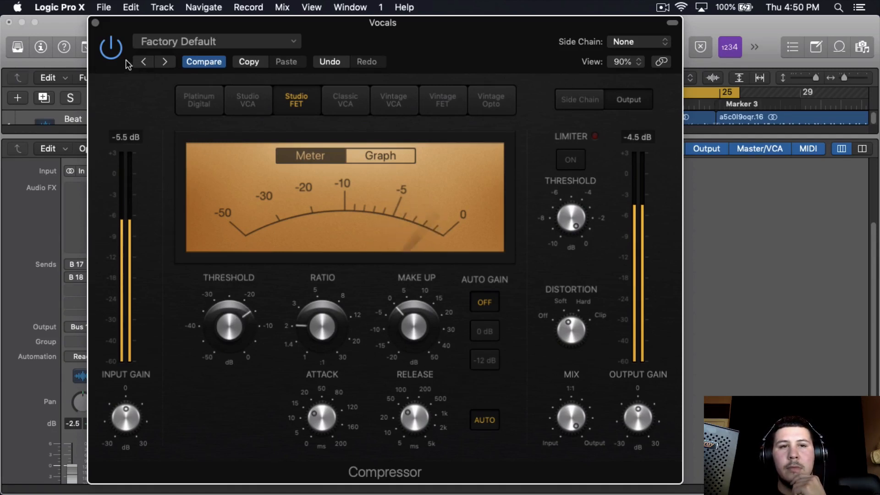
left_click(95, 22)
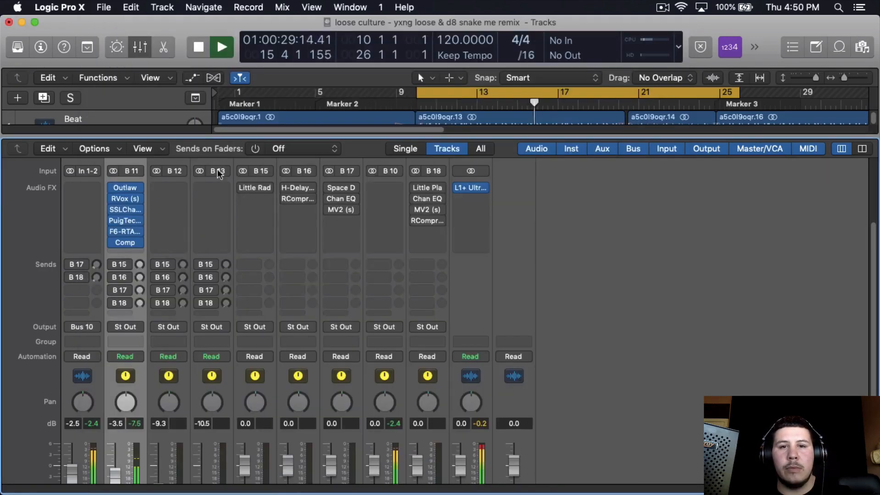
Stop playback and insert the stereo Waves CLA-2A (s) after the Compressor on the Vocals channel.
left_click(583, 280)
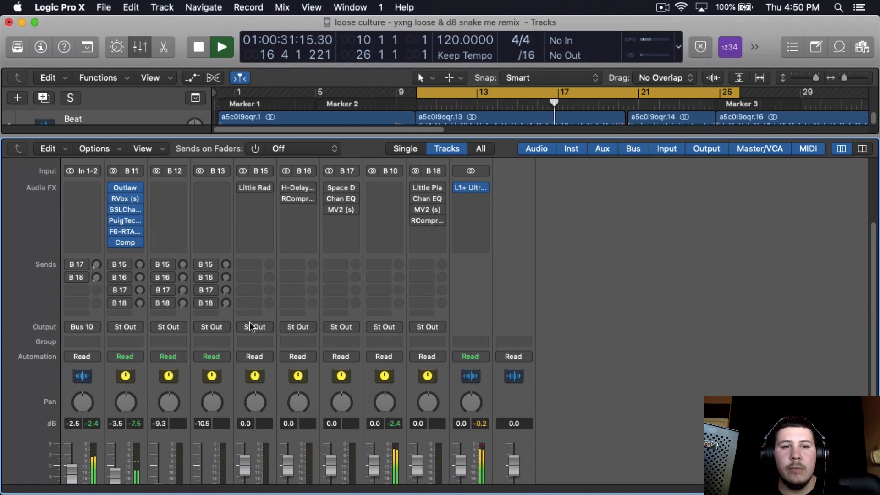
key("space")
left_click(133, 253)
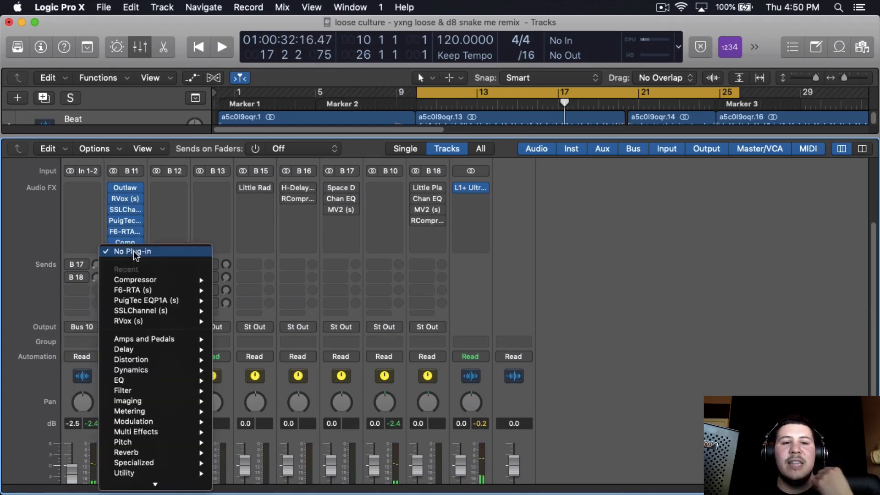
mouse_move(197, 483)
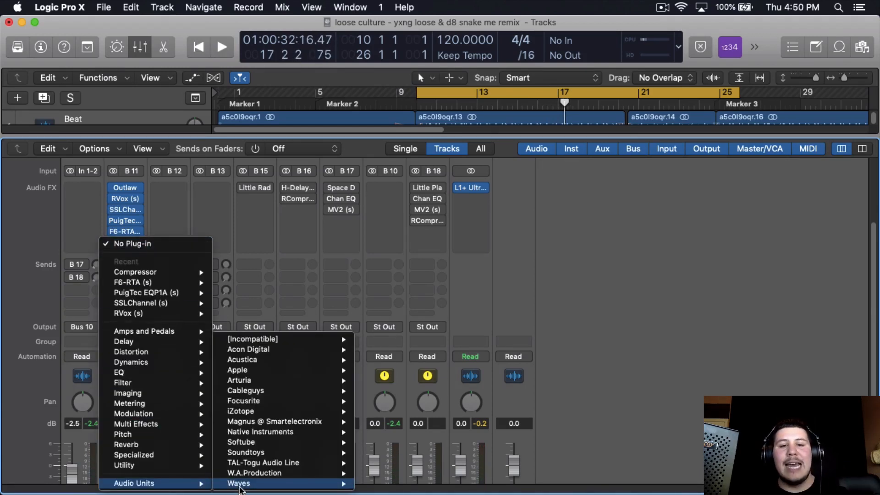
mouse_move(275, 483)
mouse_move(409, 200)
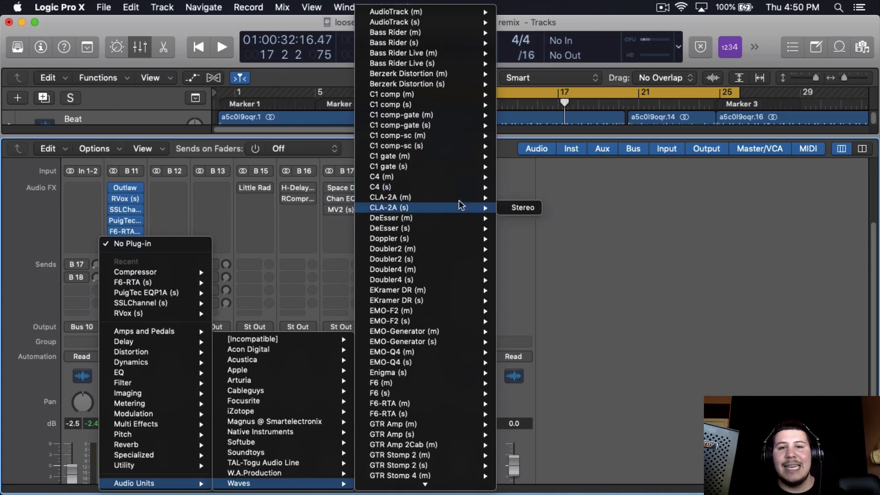
left_click(500, 207)
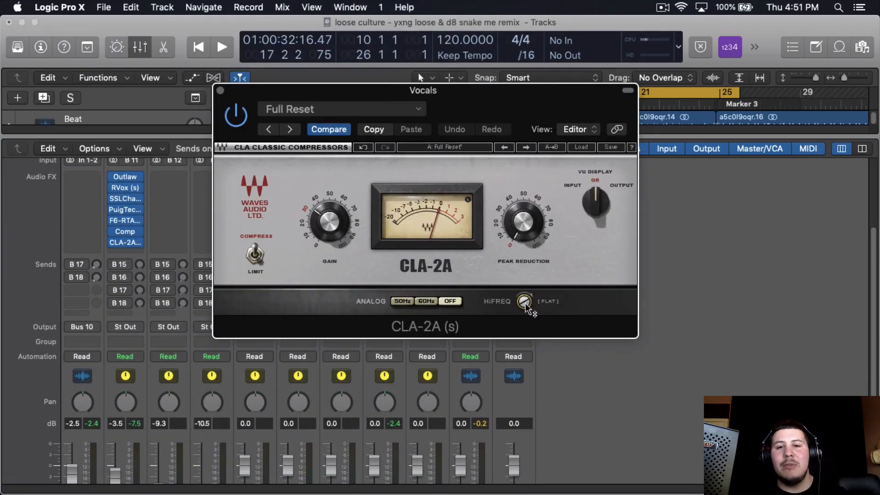
Start playback, raise the CLA-2A peak reduction to about 43.84 and close the plug-in.
mouse_move(527, 307)
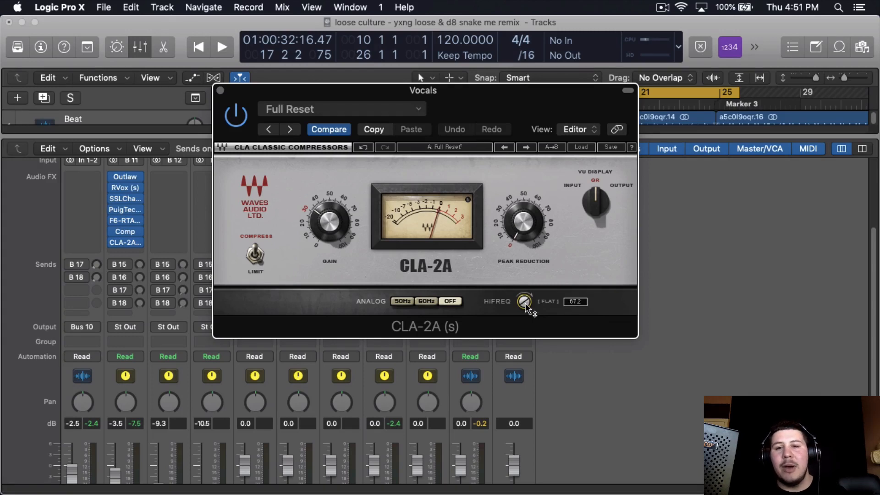
mouse_move(526, 231)
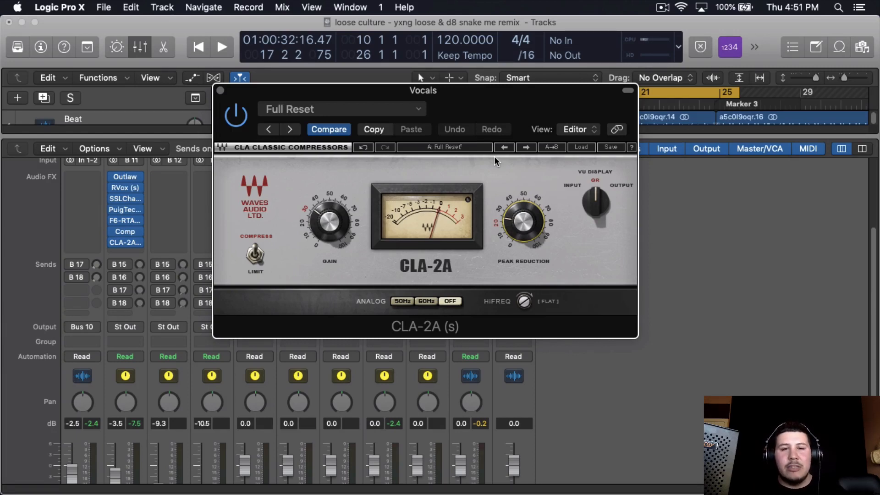
key("space")
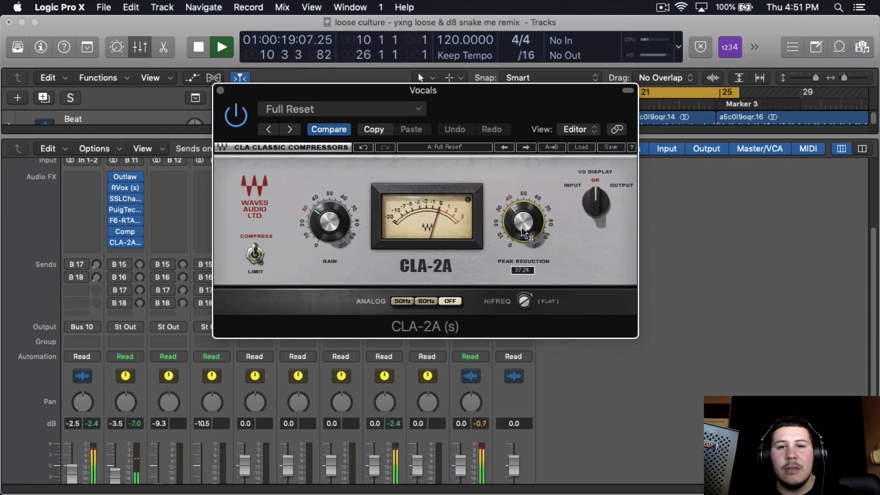
scroll(521, 227, "up", 5)
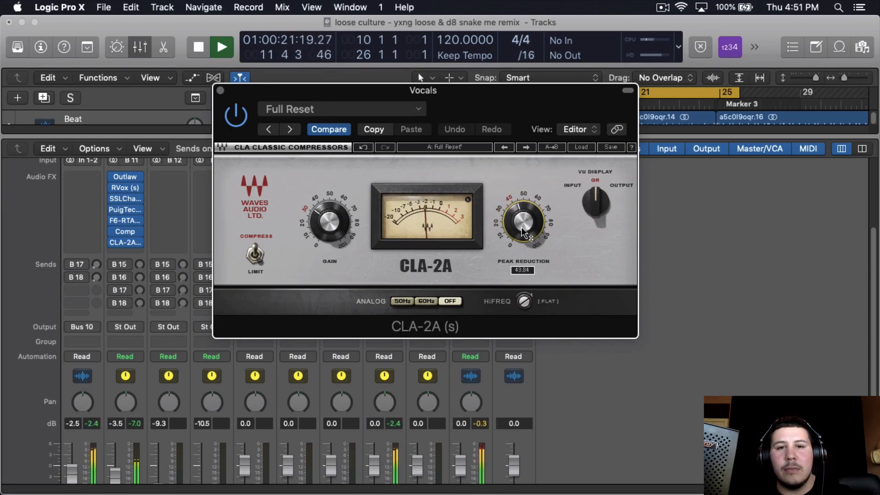
scroll(521, 227, "up", 1)
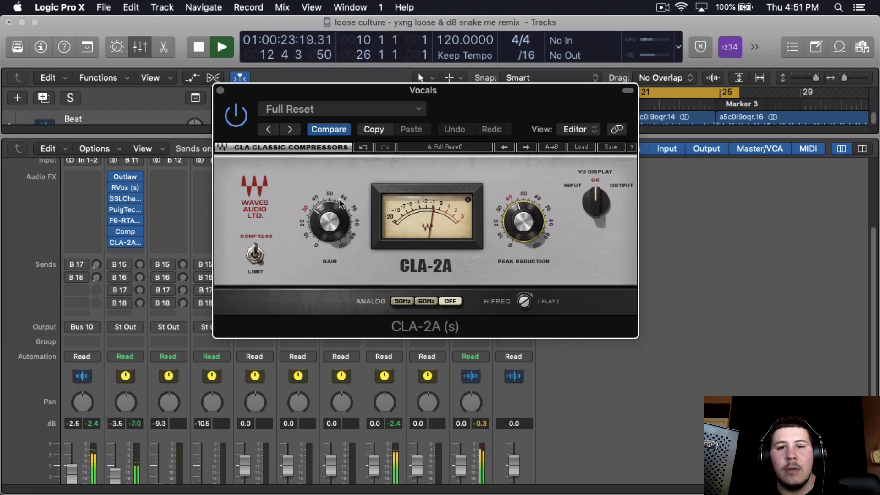
left_click(220, 90)
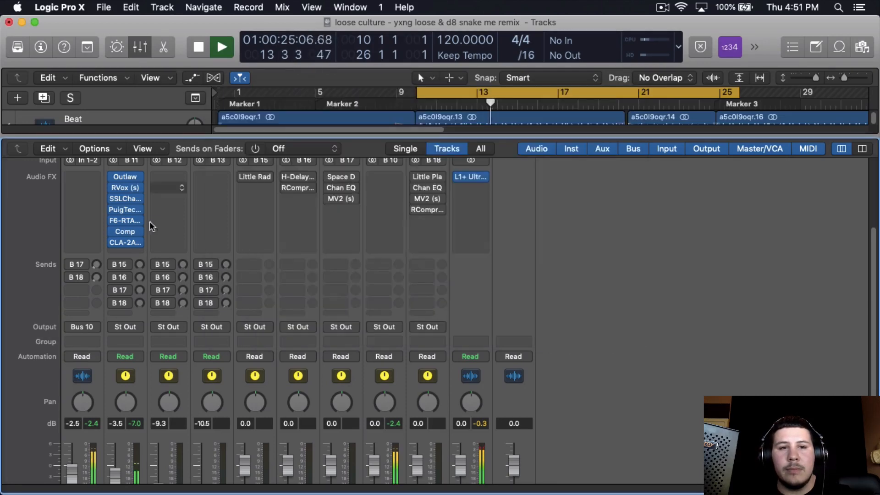
Stop playback and insert Logic's stereo Pitch Correction after the CLA-2A on the Vocals channel.
left_click(125, 247)
left_click(596, 338)
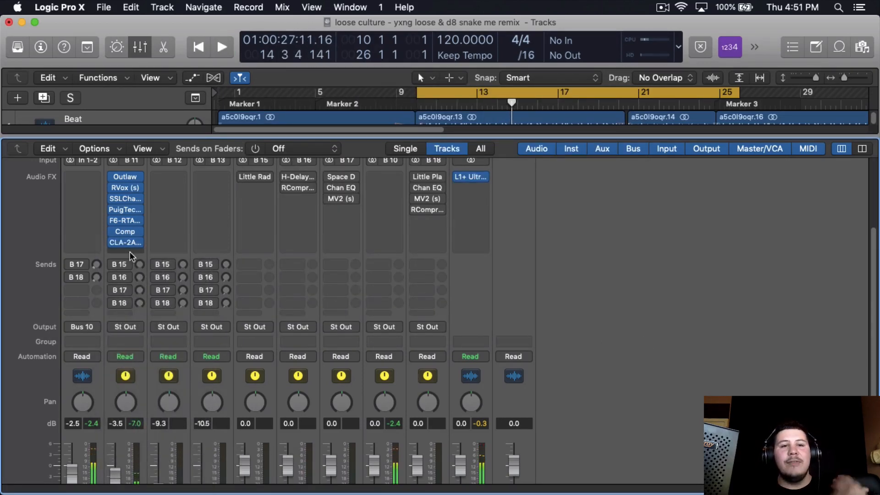
left_click(124, 253)
mouse_move(149, 483)
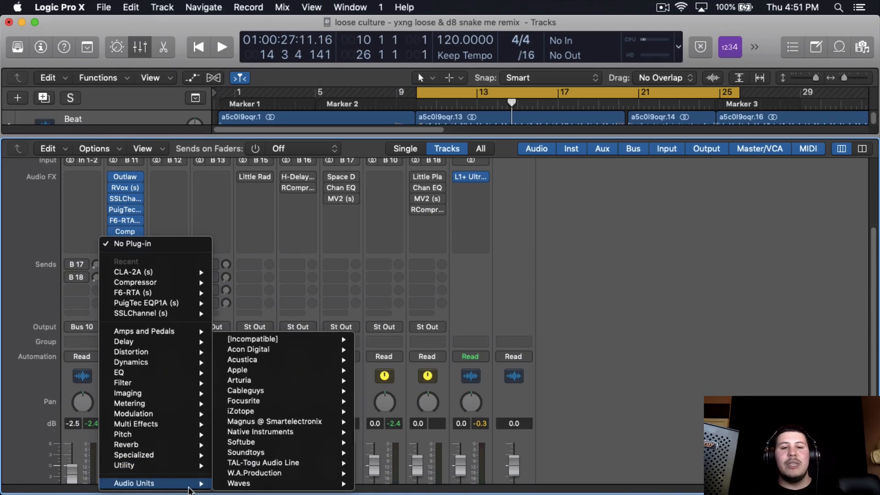
mouse_move(188, 435)
mouse_move(314, 435)
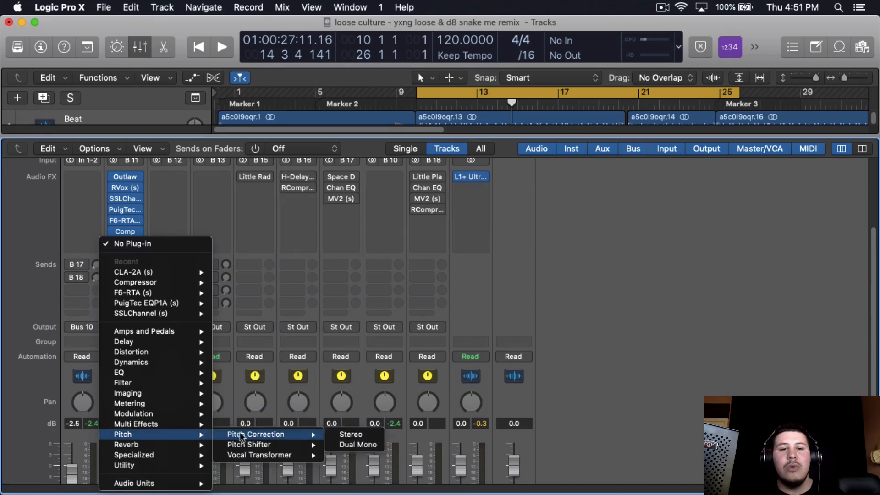
left_click(418, 435)
left_click_drag(279, 45, 509, 107)
Set Pitch Correction to an E root with the major scale and a response of 0.00 ms.
left_click(436, 168)
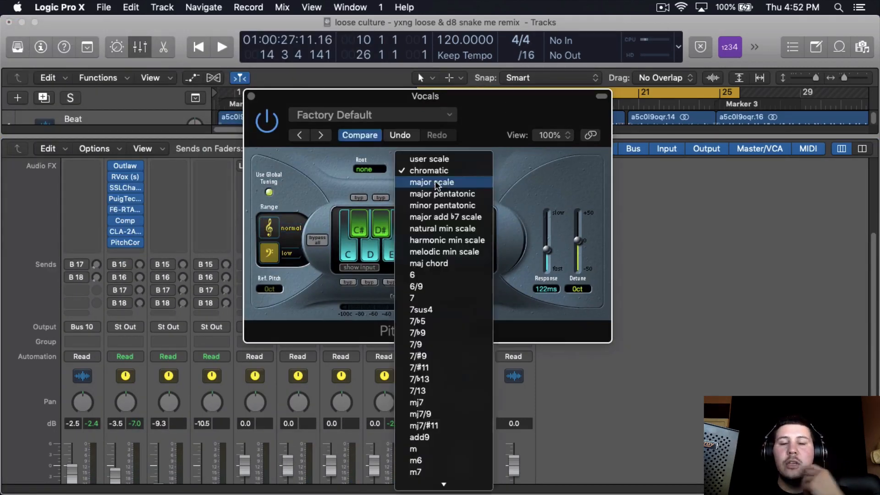
left_click(437, 181)
left_click(371, 169)
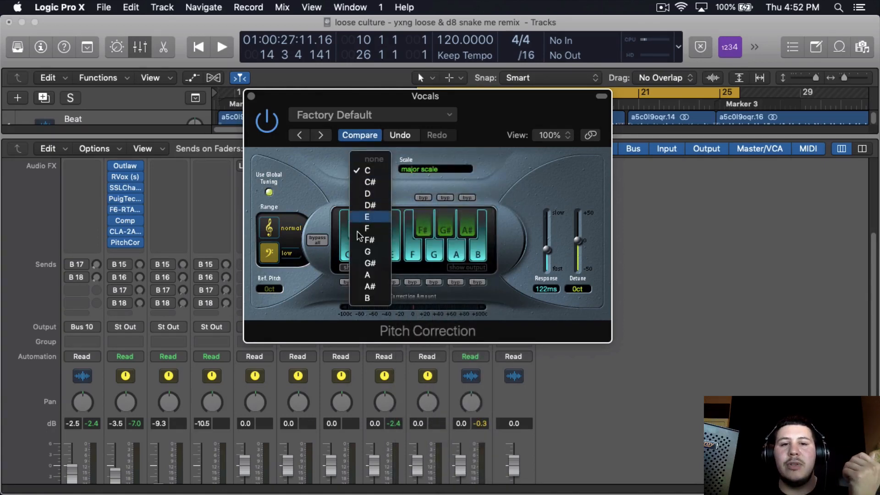
left_click(374, 217)
left_click_drag(517, 139, 514, 123)
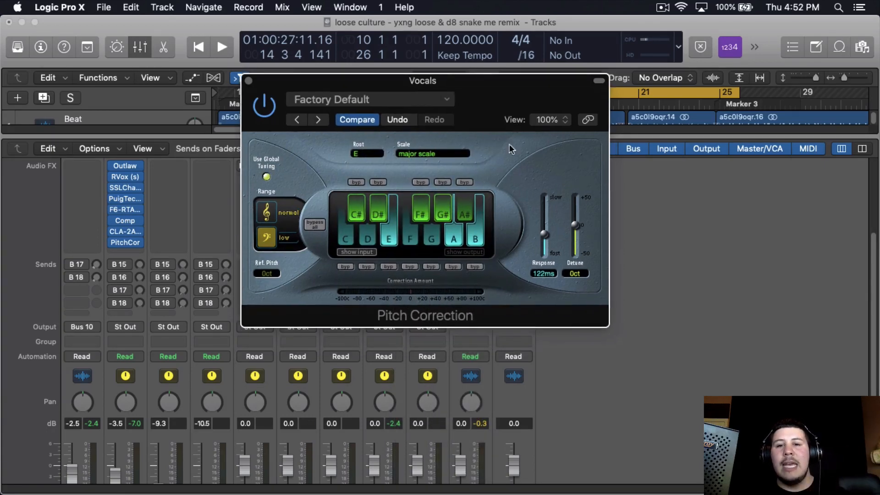
left_click(542, 254)
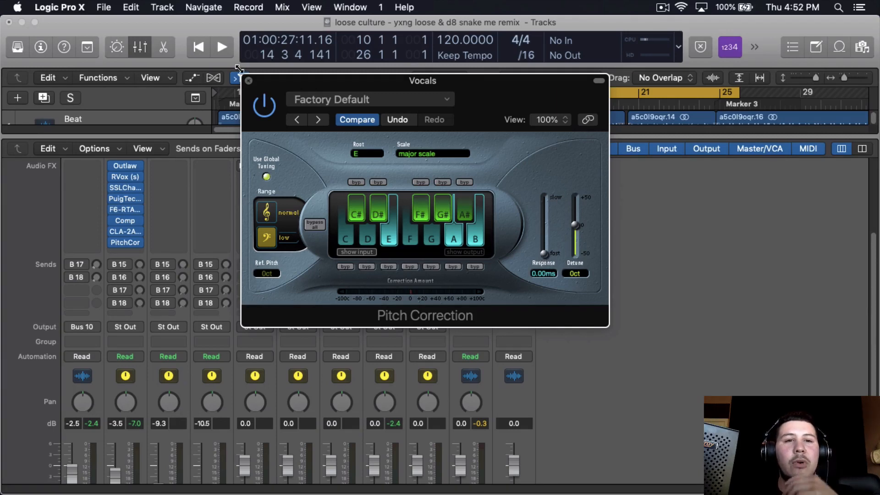
Play the vocals and compare them with Pitch Correction bypassed and active.
key("space")
left_click_drag(267, 78, 311, 137)
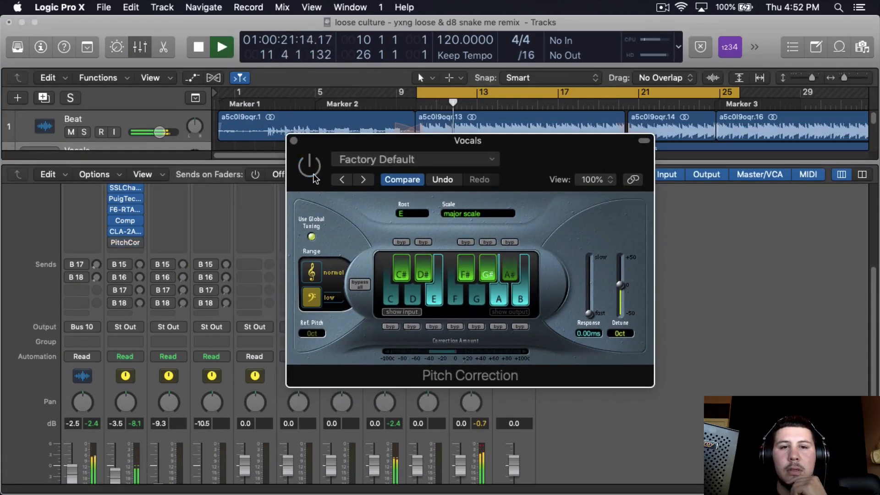
left_click(309, 166)
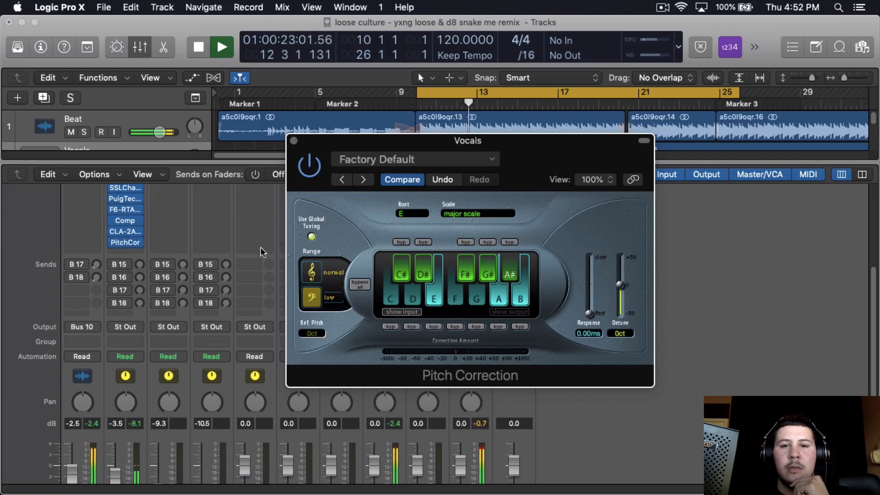
Insert the stereo Waves DeEsser (s) after Pitch Correction on the Vocals channel.
left_click(148, 243)
mouse_move(151, 483)
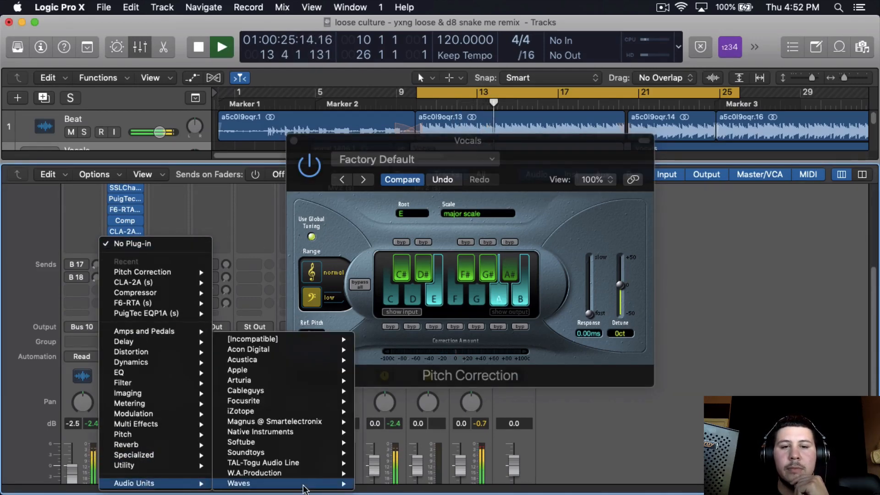
mouse_move(303, 486)
mouse_move(491, 236)
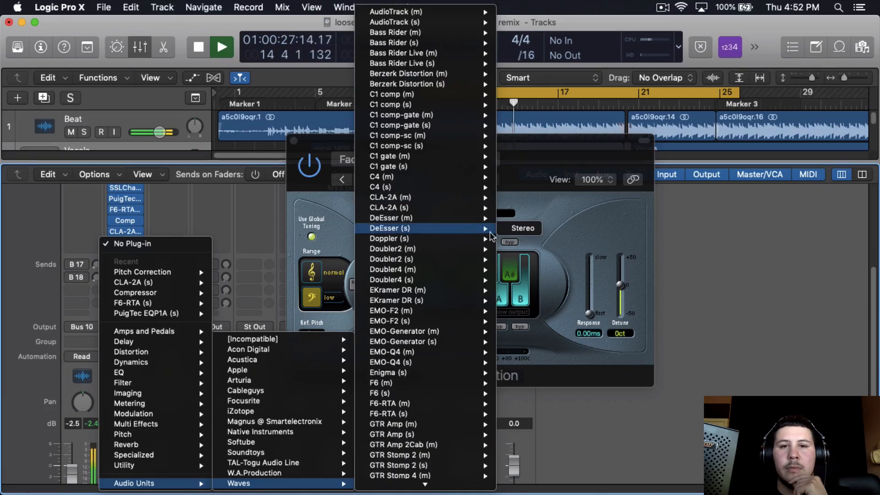
left_click(522, 227)
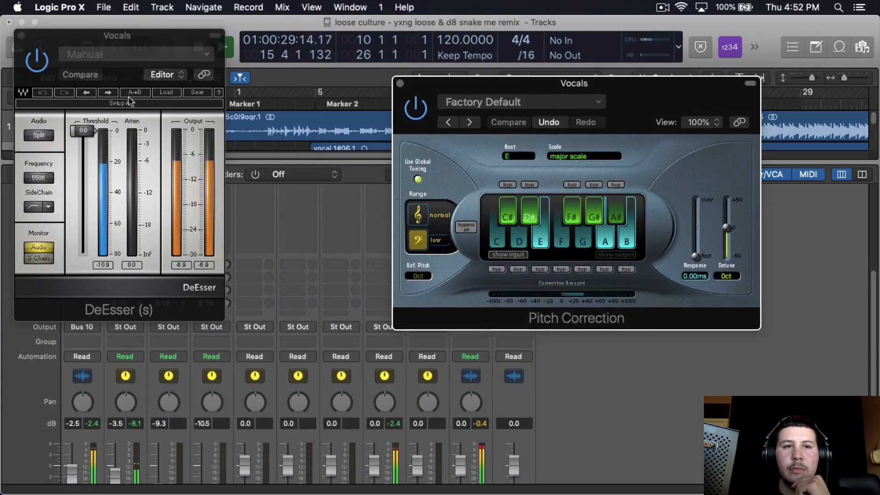
Load the Male Shh factory preset in the DeEsser and move its window beside Pitch Correction.
left_click(133, 54)
mouse_move(140, 298)
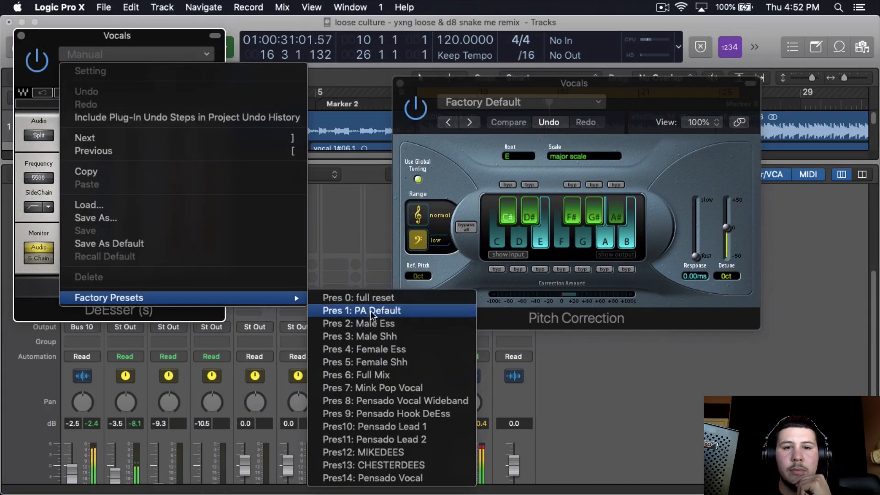
left_click(381, 335)
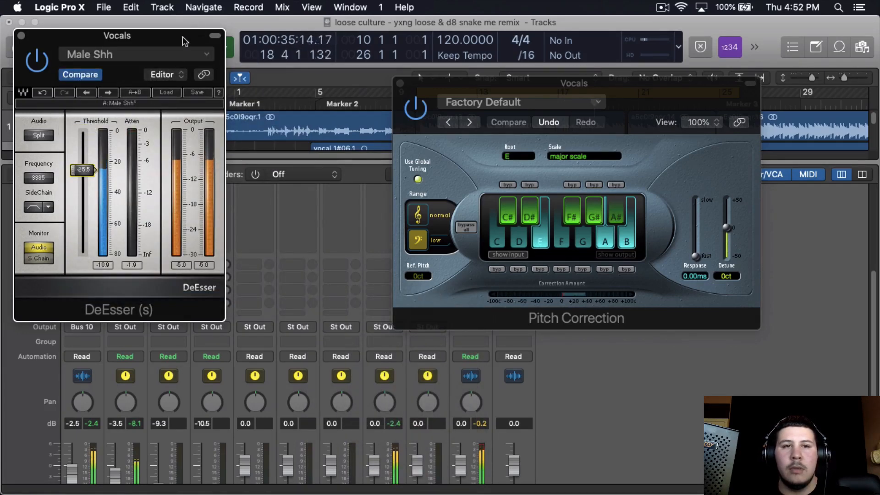
left_click_drag(184, 41, 350, 85)
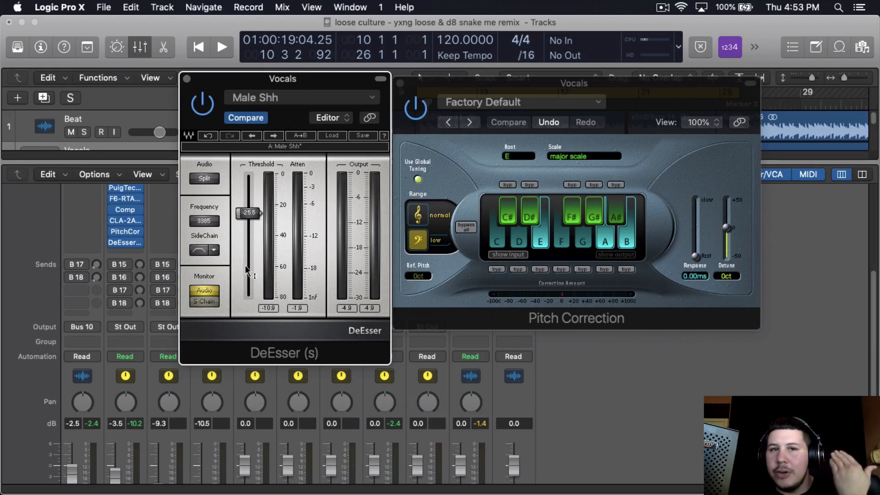
Lower the DeEsser threshold to -29.0, start playback and close the DeEsser.
scroll(249, 259, "down", 3)
scroll(249, 259, "down", 1)
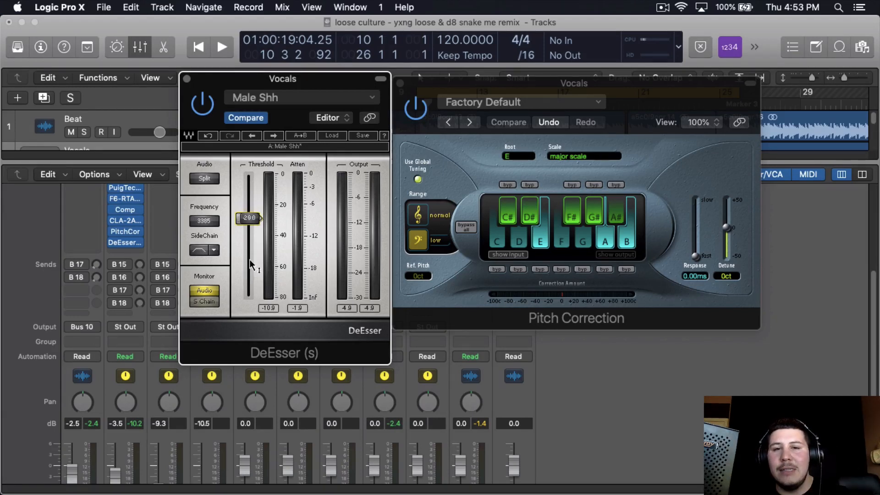
key("space")
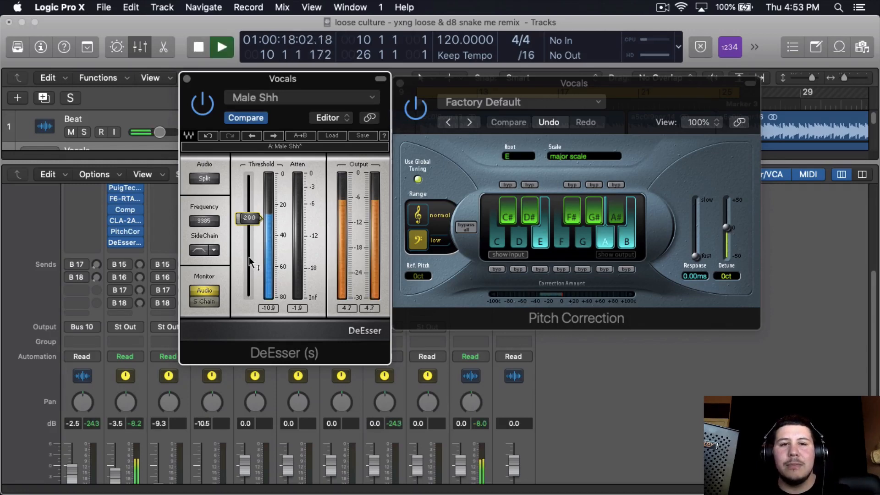
left_click(187, 80)
Insert the stereo Waves Sibilance (s) after the DeEsser on the Vocals channel.
left_click(139, 248)
mouse_move(137, 483)
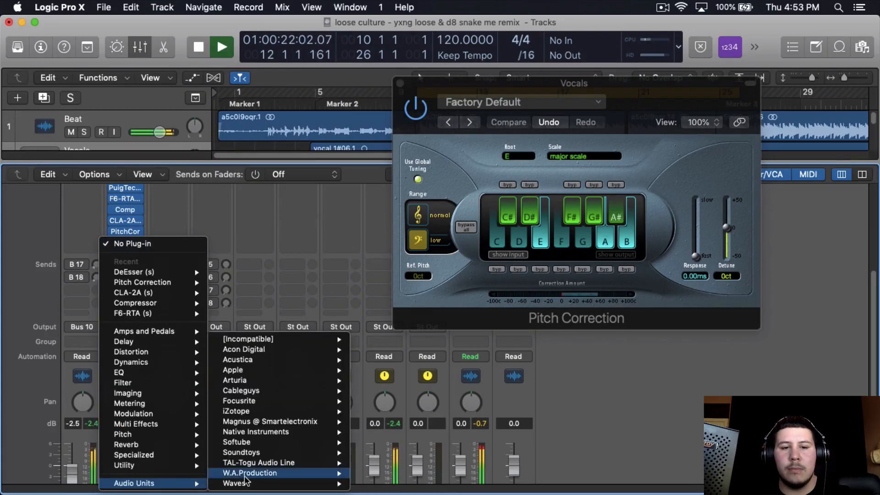
mouse_move(238, 483)
scroll(428, 360, "down", 20)
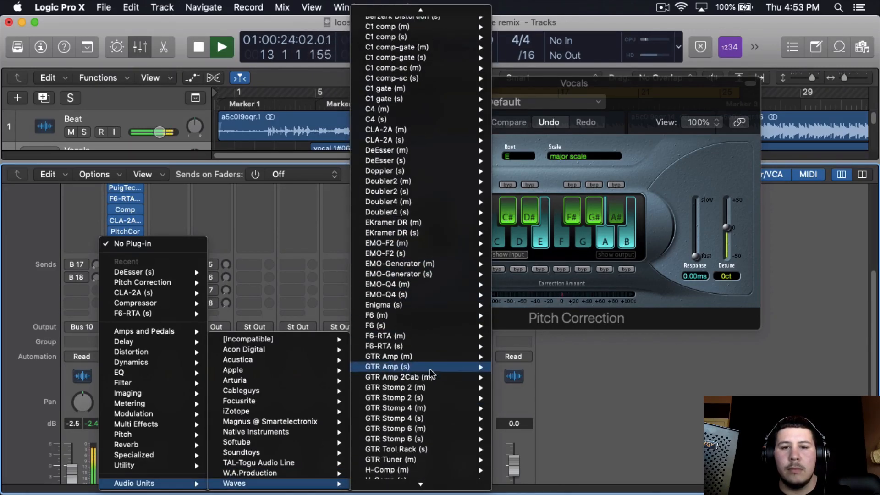
mouse_move(427, 359)
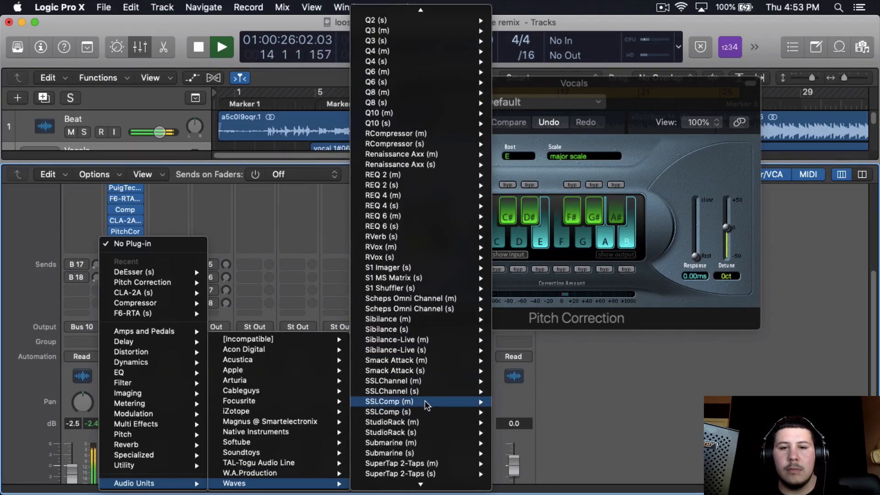
scroll(431, 442, "down", 5)
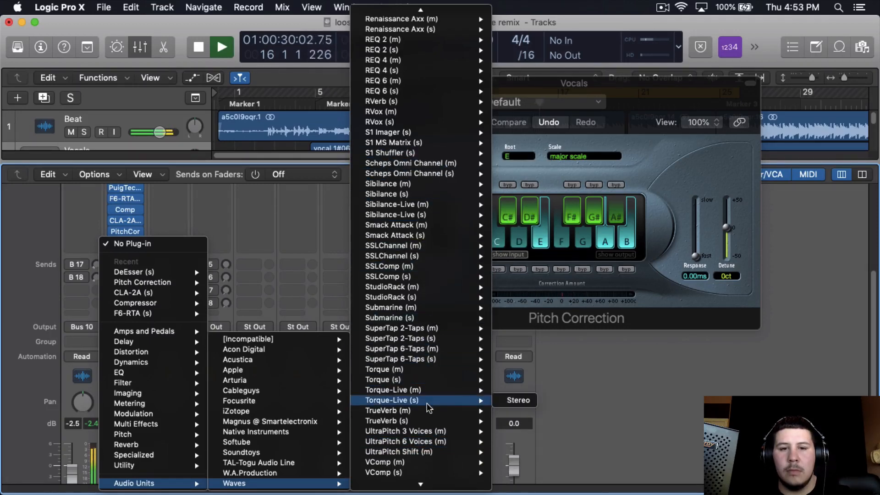
mouse_move(416, 196)
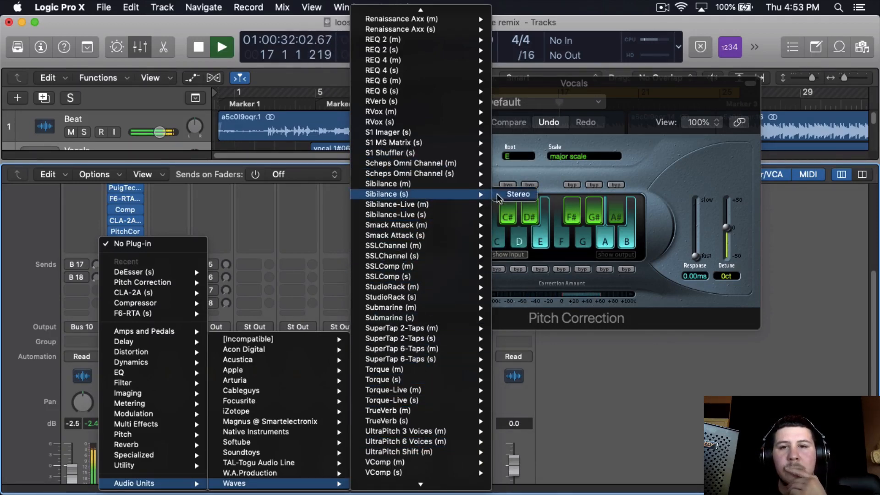
left_click(509, 194)
Set Sibilance to threshold -13.0, detection 60, mode 67 and range -34.5 dB, and enable Lookahead.
left_click_drag(267, 53, 359, 45)
left_click_drag(276, 301, 164, 329)
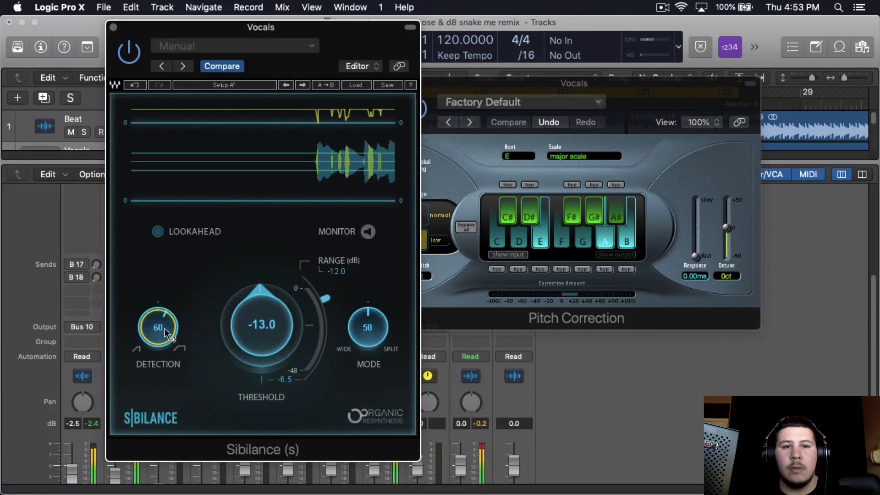
left_click_drag(359, 338, 323, 353)
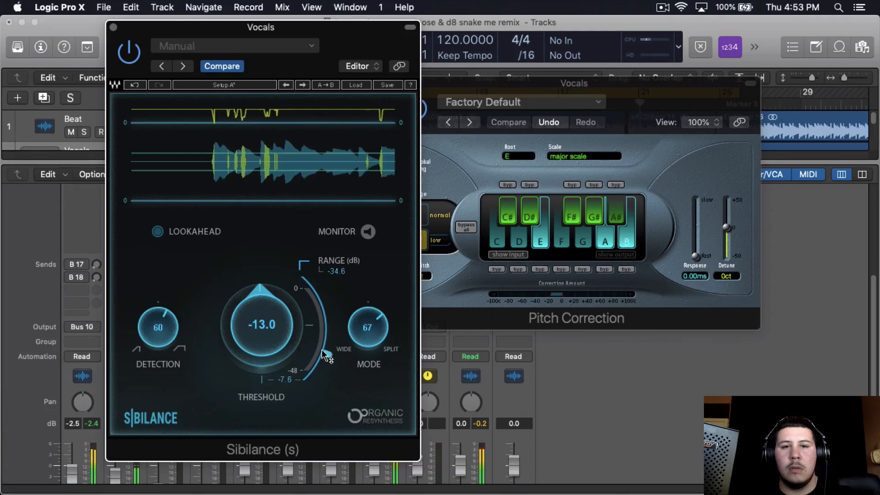
left_click(222, 228)
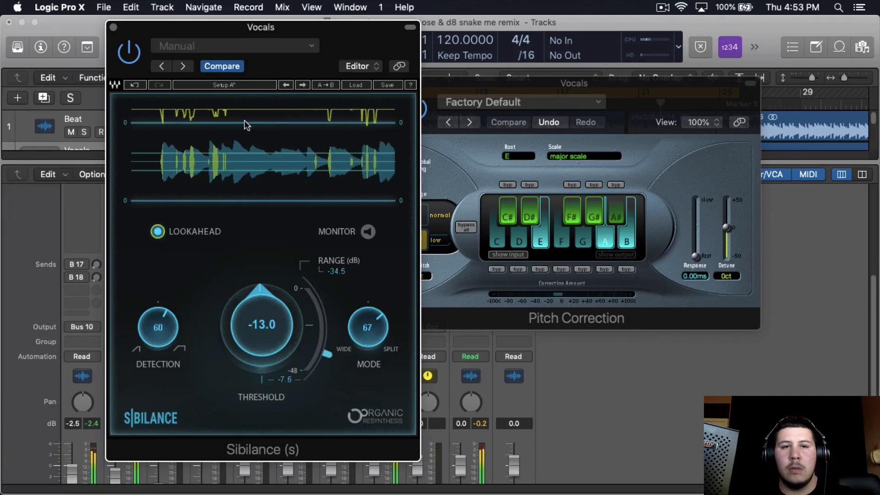
left_click_drag(173, 35, 279, 50)
Solo the vocals, audition the detected sibilance through Sibilance's Monitor, and close the Sibilance and Pitch Correction windows.
scroll(78, 110, "down", 5)
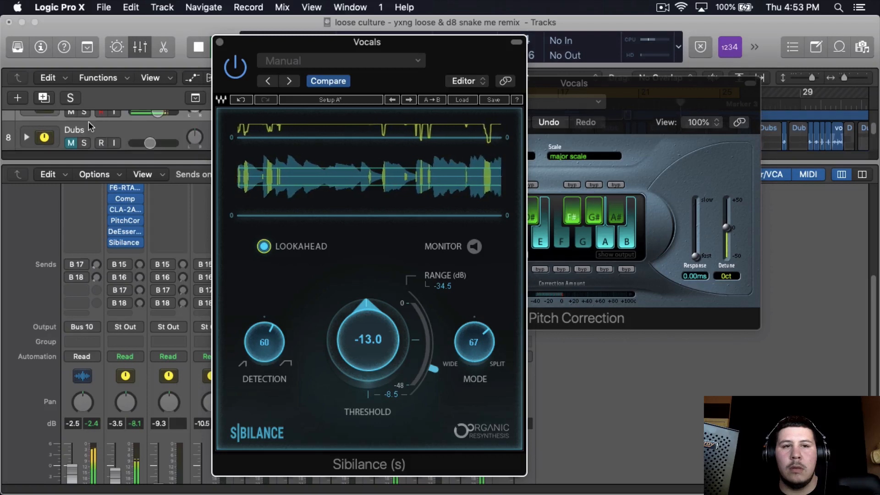
scroll(86, 116, "up", 1)
left_click(84, 111)
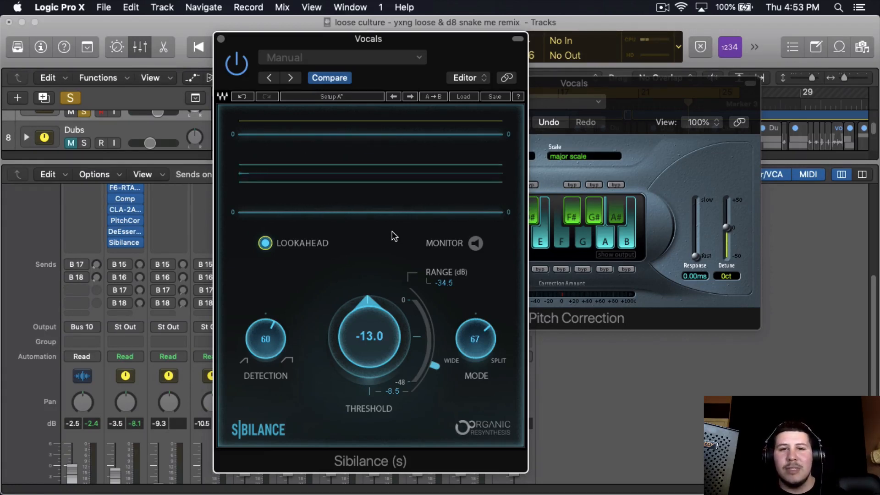
left_click(475, 243)
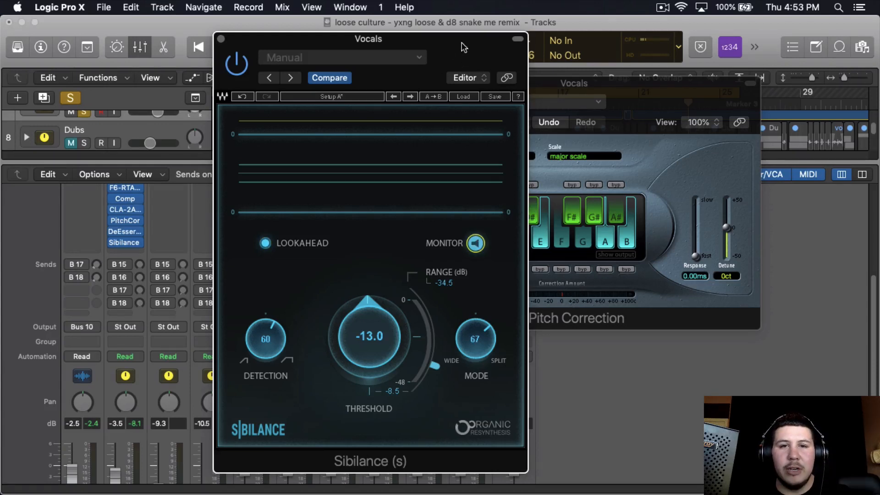
key("space")
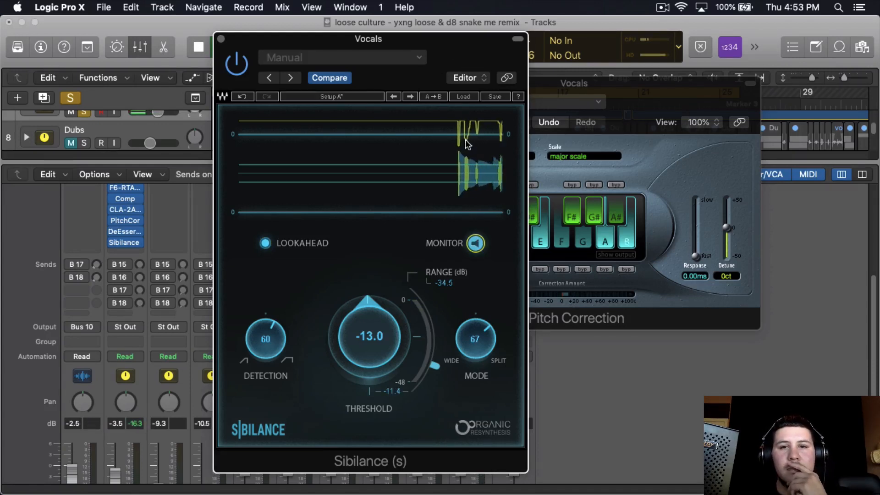
left_click(466, 243)
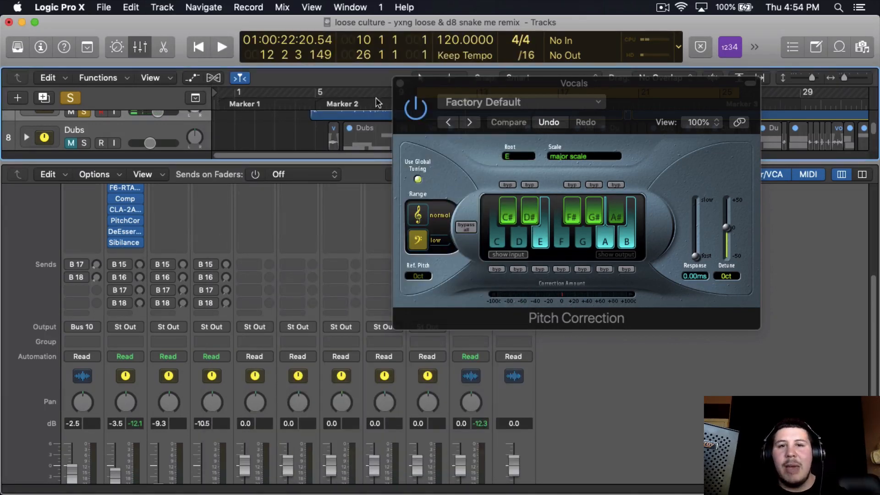
left_click(398, 84)
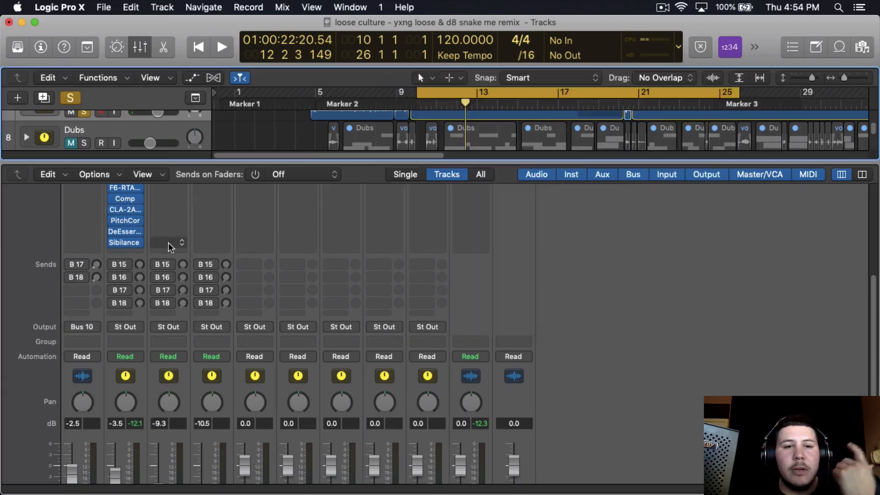
Insert the stereo Waves S1 Imager (s) after Sibilance on the Vocals channel and set its width to 1.14.
left_click(135, 248)
mouse_move(134, 483)
mouse_move(251, 488)
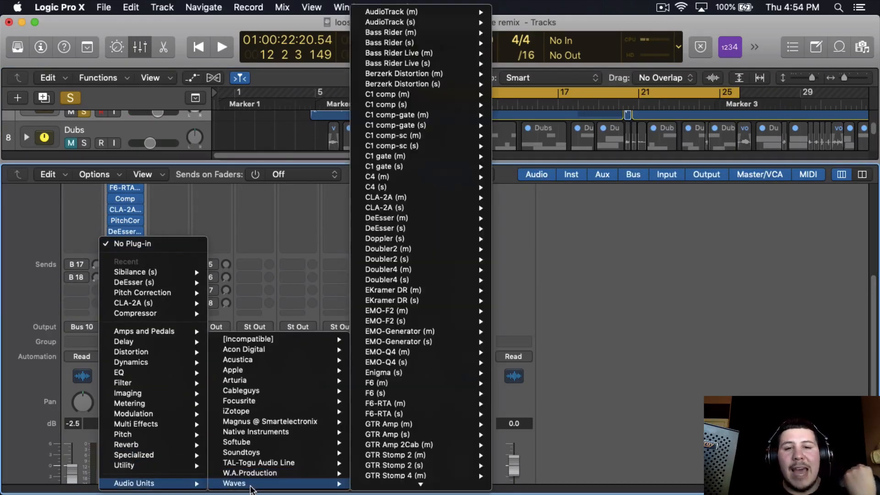
scroll(390, 419, "down", 20)
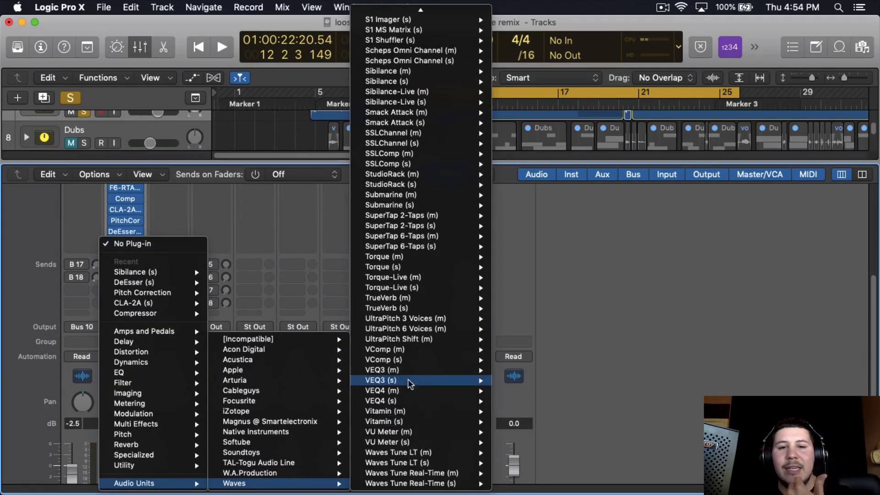
mouse_move(410, 382)
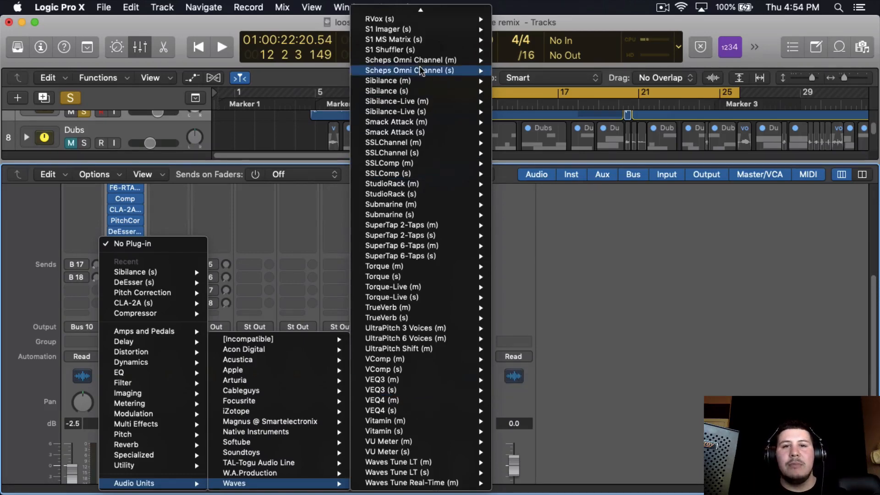
scroll(412, 92, "up", 2)
mouse_move(424, 40)
left_click(509, 40)
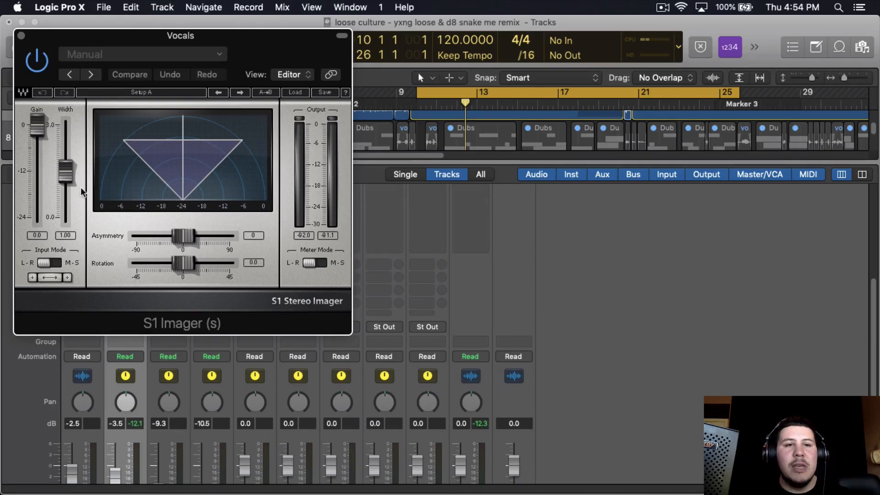
left_click_drag(71, 177, 71, 173)
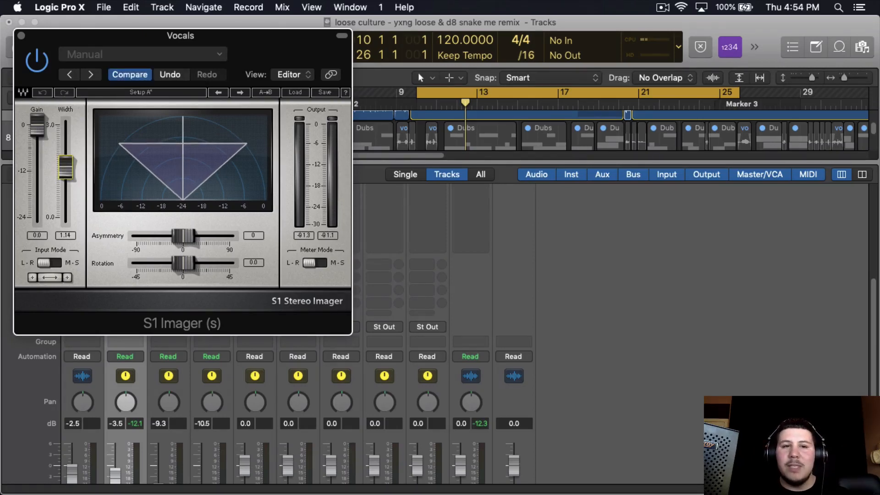
left_click_drag(254, 57, 496, 98)
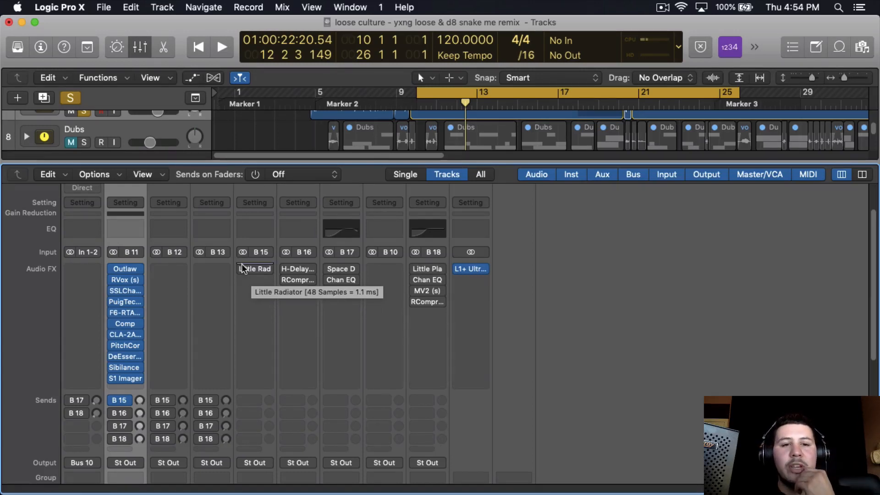
Activate Little Radiator on the Pre-AMp bus channel, look at its settings and close it.
left_click(256, 269)
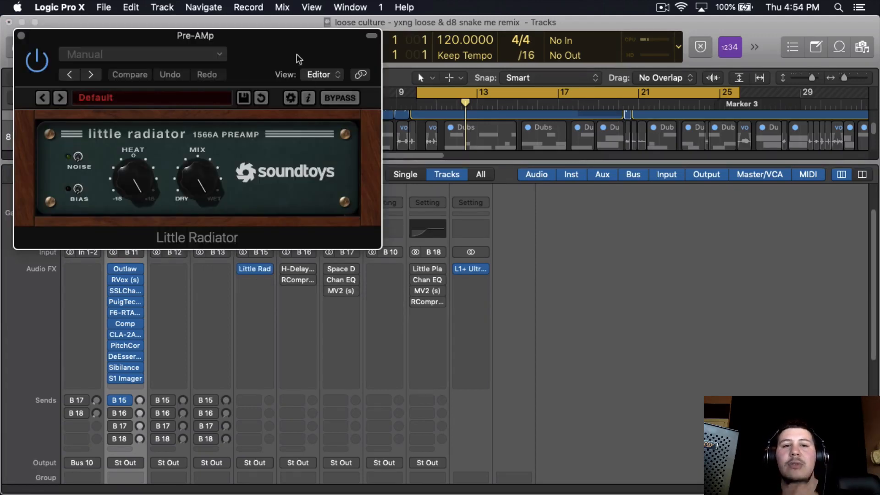
left_click_drag(298, 58, 517, 74)
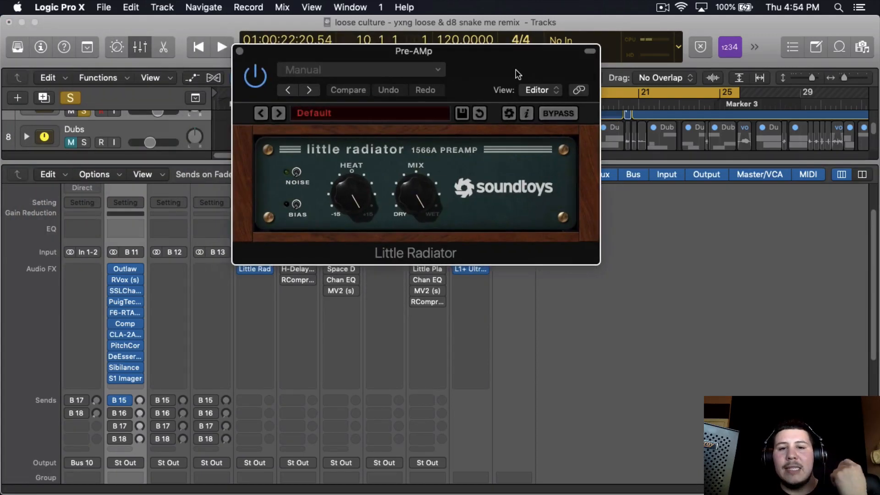
left_click(240, 51)
Try the stereo Softube Saturation Knob after Little Radiator on the Pre-AMp channel and remove it.
left_click(268, 274)
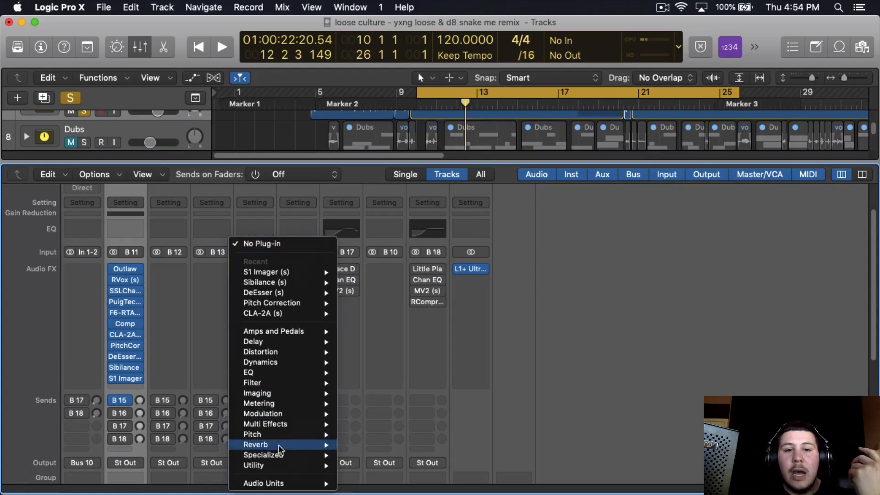
mouse_move(291, 482)
mouse_move(366, 442)
mouse_move(523, 453)
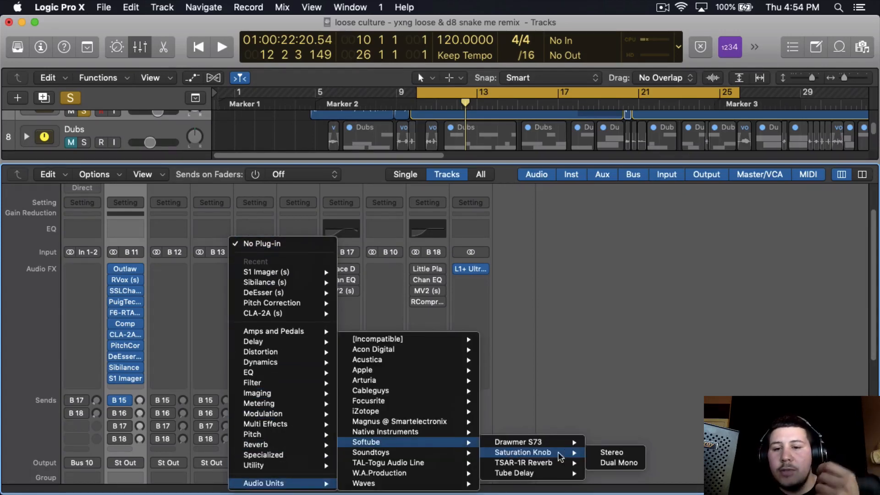
left_click(594, 453)
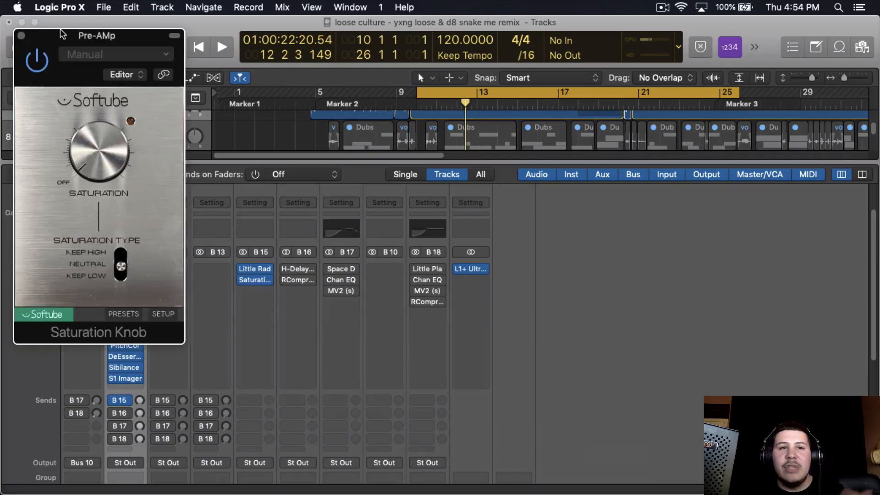
left_click(18, 35)
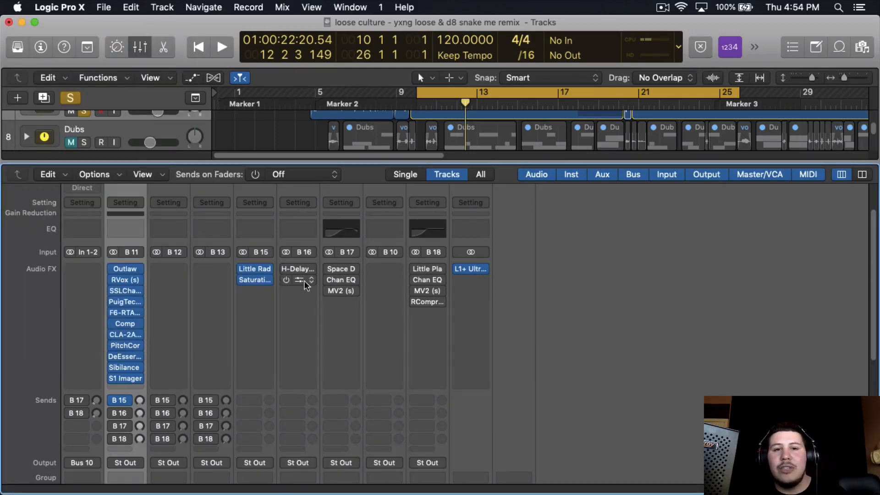
left_click(269, 279)
left_click(282, 243)
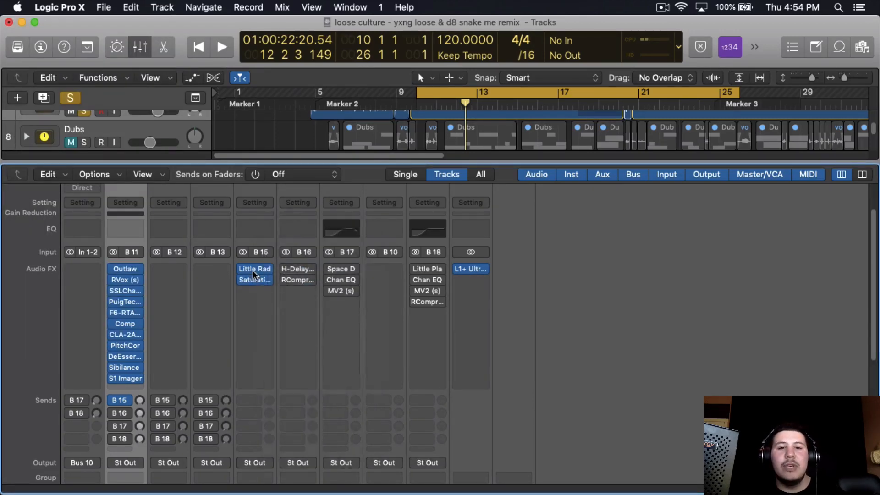
Reopen Little Radiator, clear the vocal solo and raise the Vocals channel's Bus 15 send during playback.
left_click(254, 269)
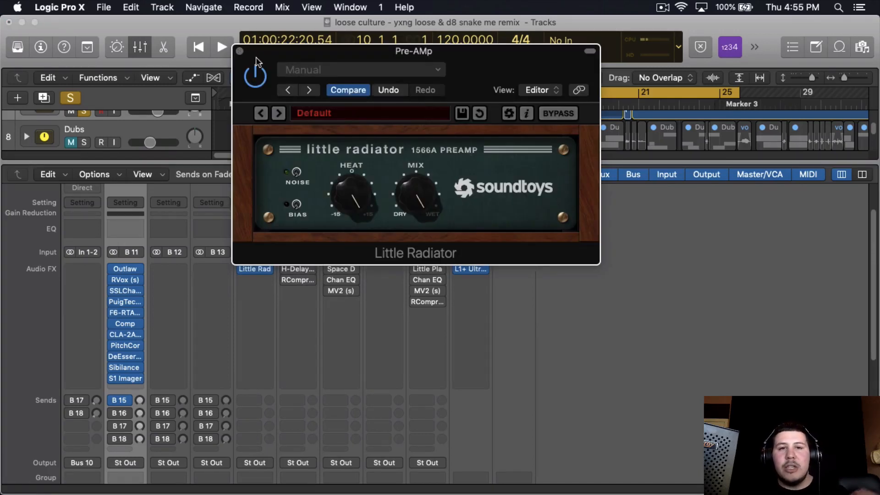
left_click_drag(257, 59, 384, 68)
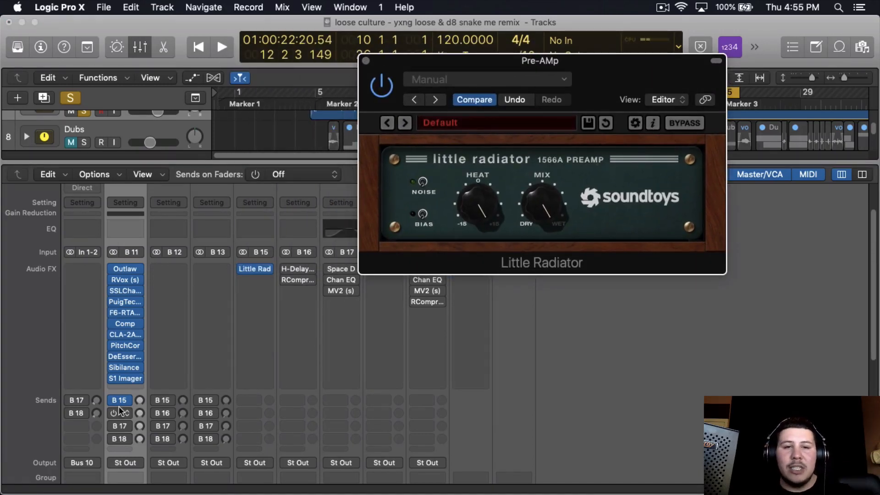
key("s")
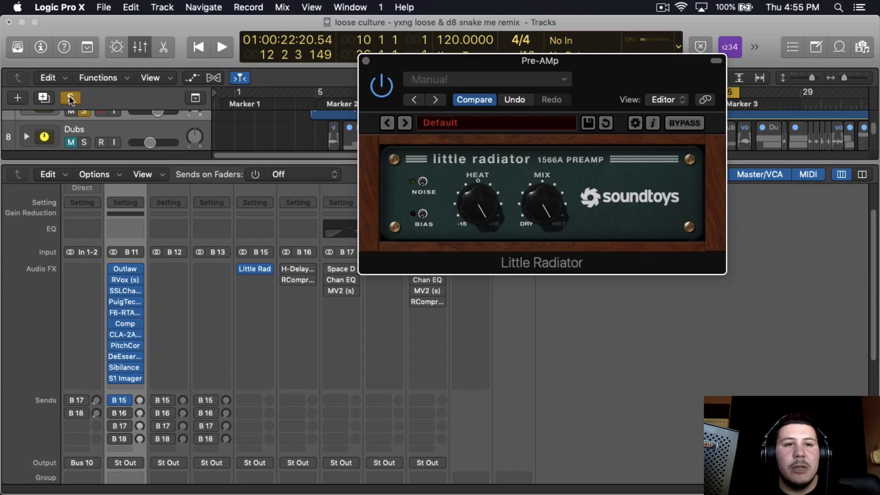
key("space")
left_click_drag(141, 401, 150, 381)
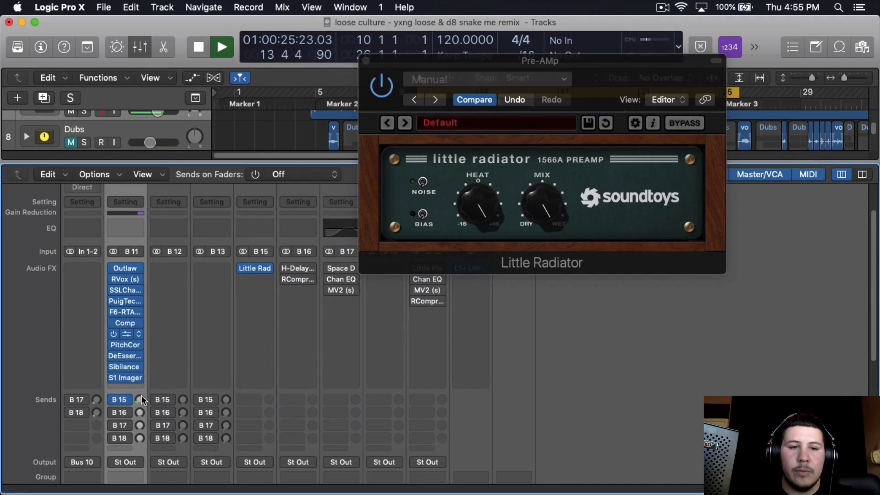
Compare the vocals with Little Radiator bypassed and active, stop playback and close the plug-in.
left_click(390, 92)
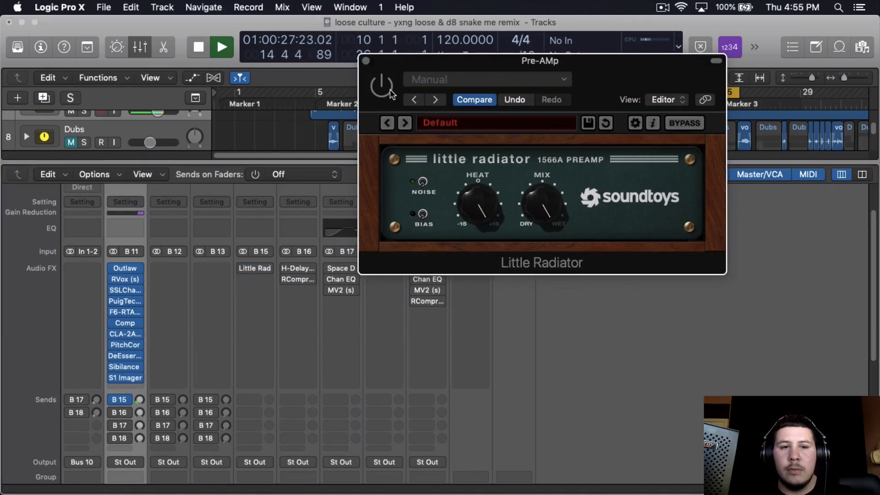
left_click(389, 92)
key("space")
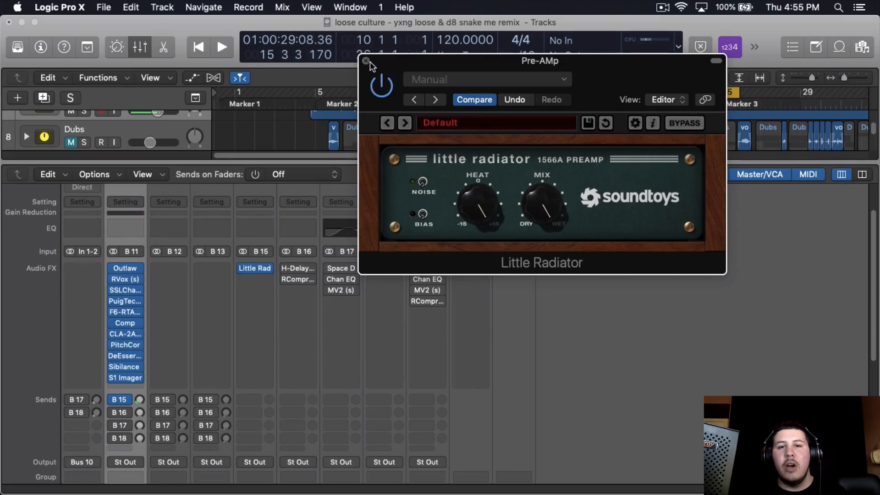
left_click(368, 61)
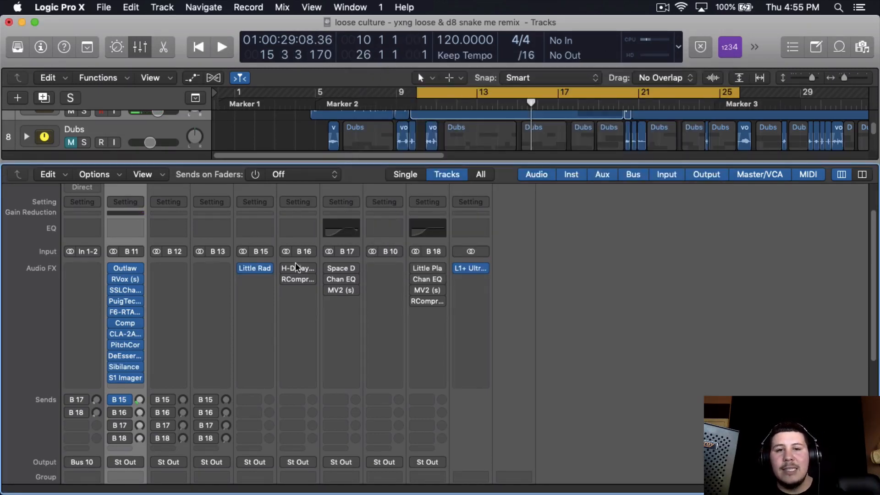
Activate H-Delay and RCompressor on the Delay channel fed by Bus 16 and open RCompressor.
left_click_drag(286, 269, 287, 278)
left_click(299, 279)
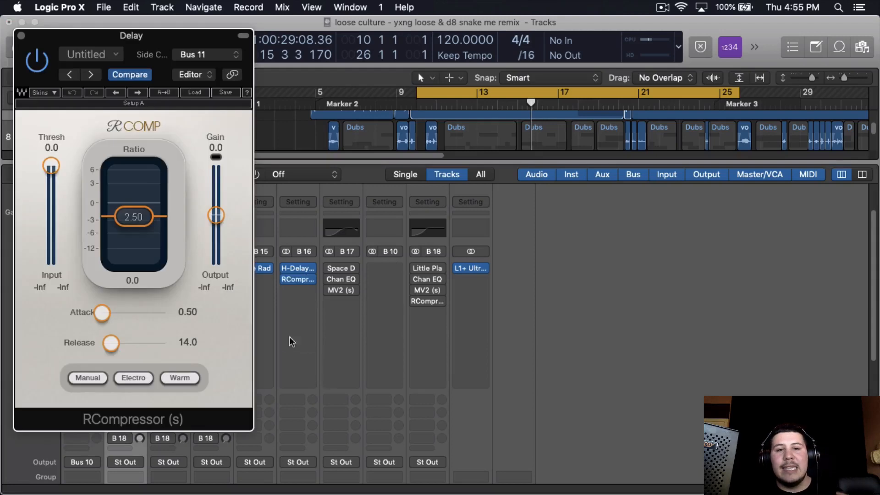
Lower the threshold of the Delay channel's RCompressor to -19.0.
left_click_drag(157, 54, 172, 51)
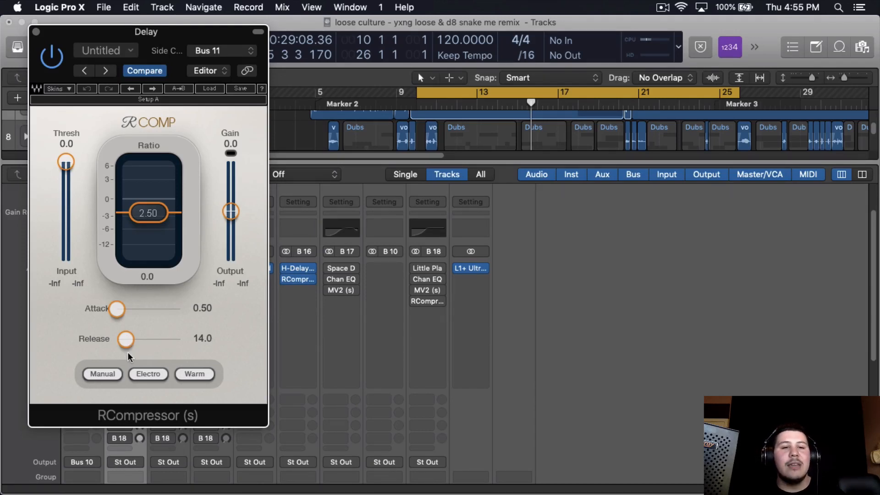
left_click_drag(178, 51, 297, 69)
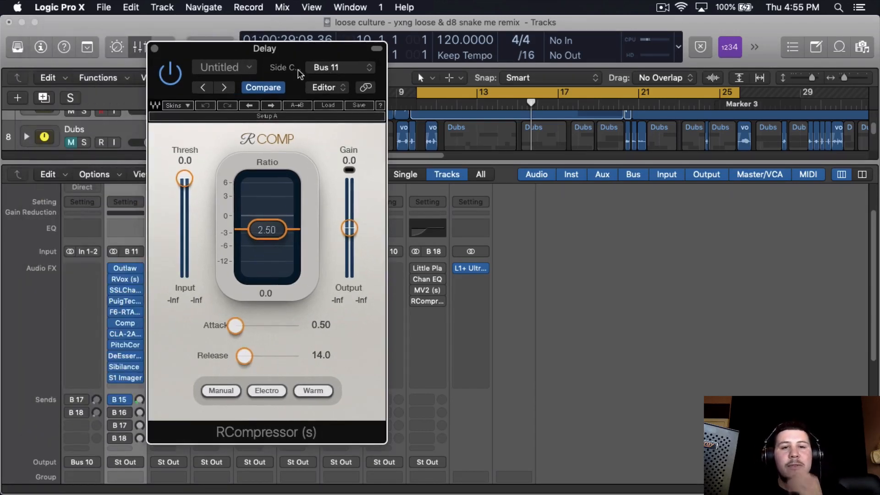
left_click_drag(196, 226, 188, 237)
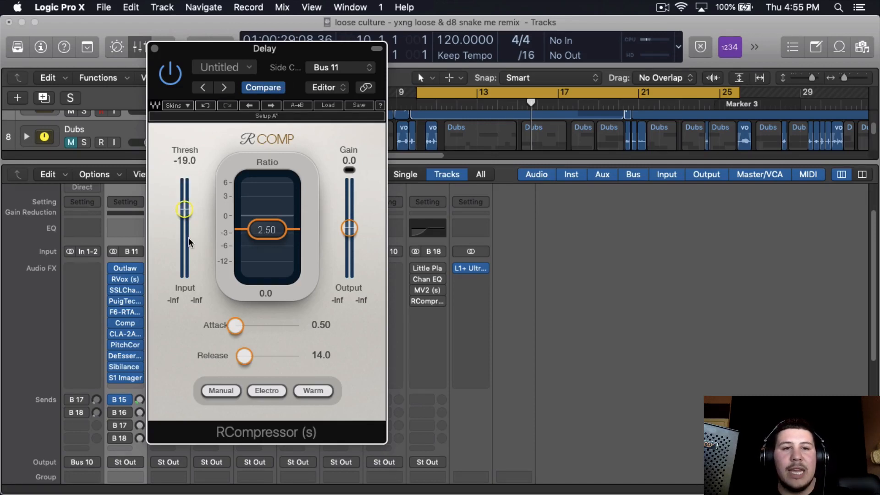
Activate and raise the Vocals channel's Bus 16 send during playback, stop playback and close the Delay channel's RCompressor.
key("space")
left_click_drag(218, 51, 381, 44)
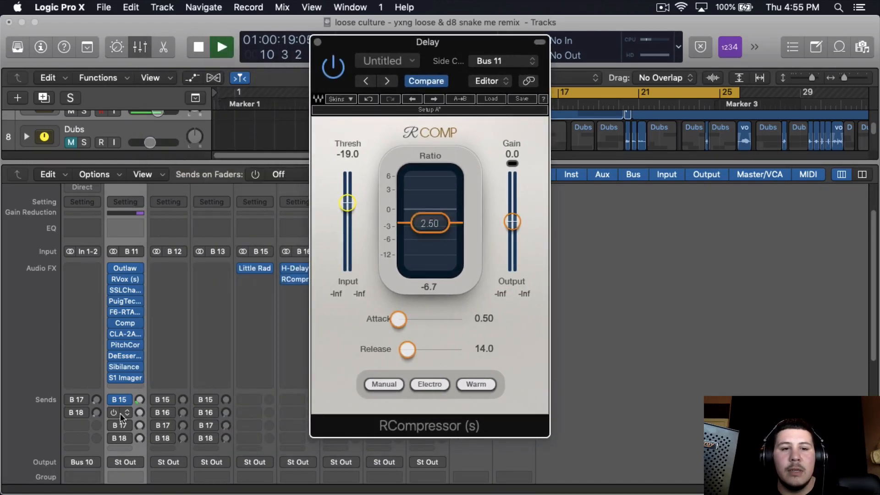
left_click(117, 413)
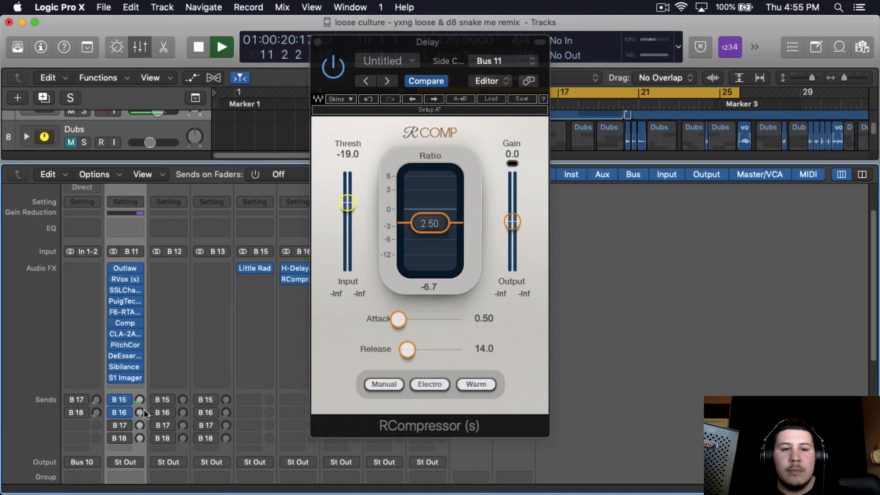
left_click_drag(153, 381, 156, 394)
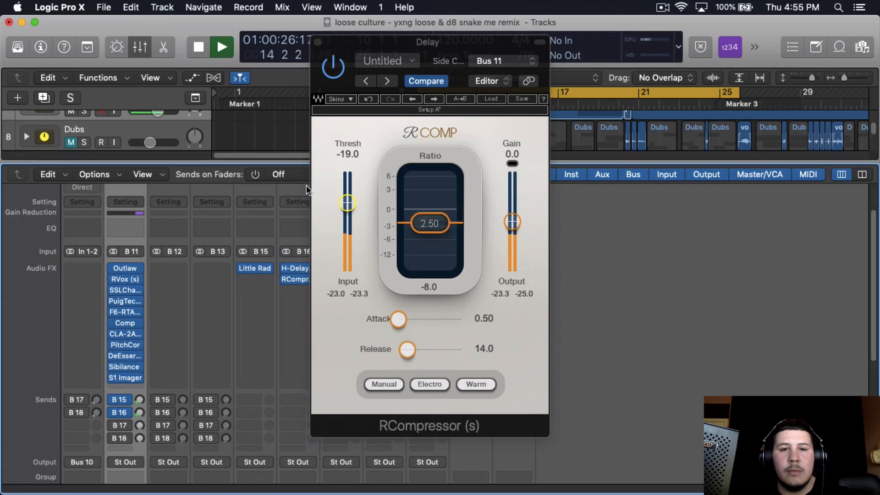
key("space")
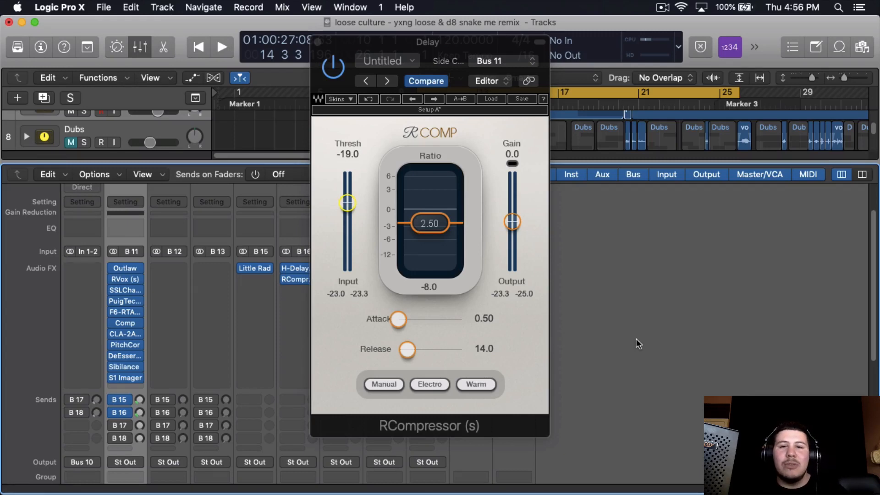
left_click(318, 42)
Activate the Reverb channel's plug-ins, open Space Designer and review its Large Spaces presets, keeping 04.5s Fine Hall.
left_click(338, 268)
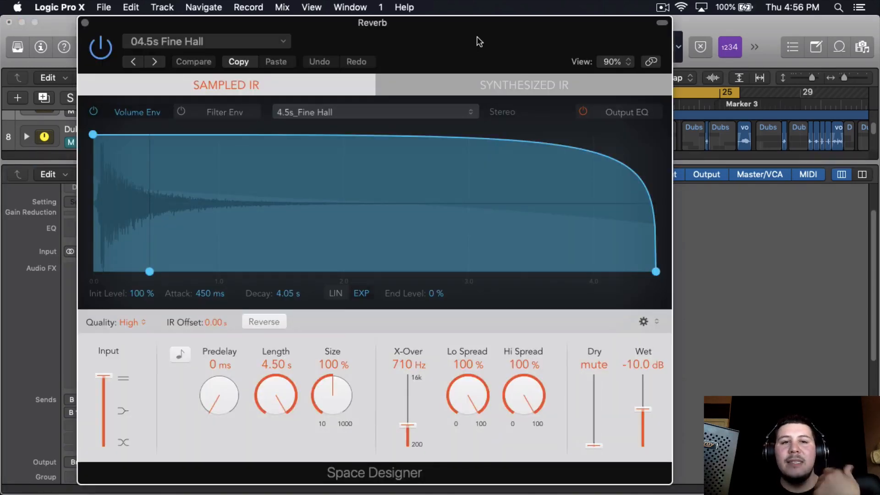
left_click_drag(477, 37, 516, 37)
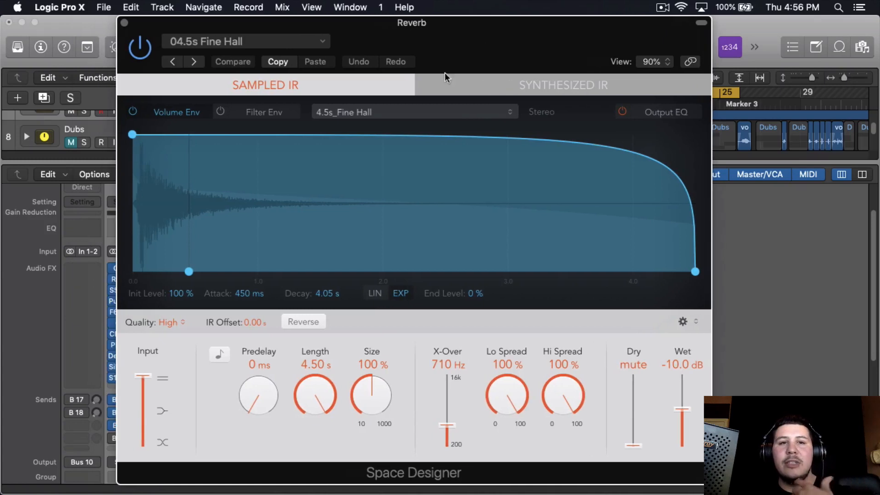
left_click(268, 44)
mouse_move(261, 285)
mouse_move(440, 298)
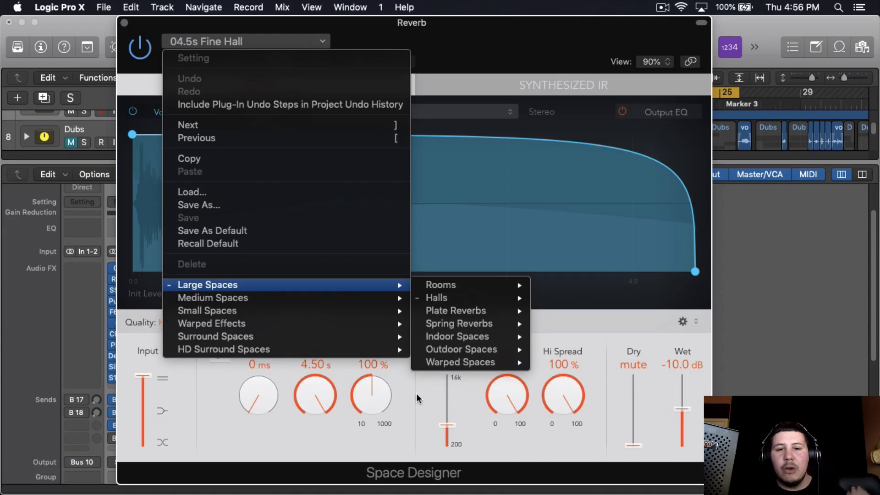
left_click(416, 394)
left_click(126, 23)
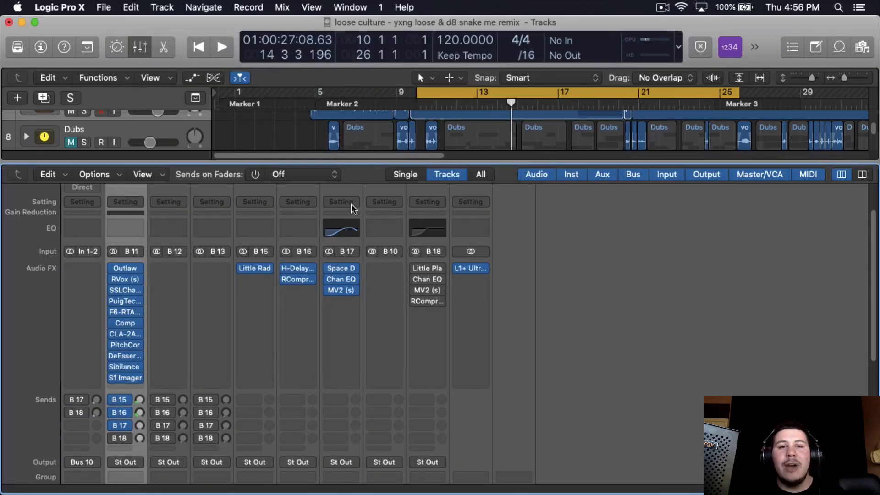
Examine the Reverb channel's Channel EQ curve and open its MV2 compressor, clear of the Vocals channel's sends.
left_click(334, 232)
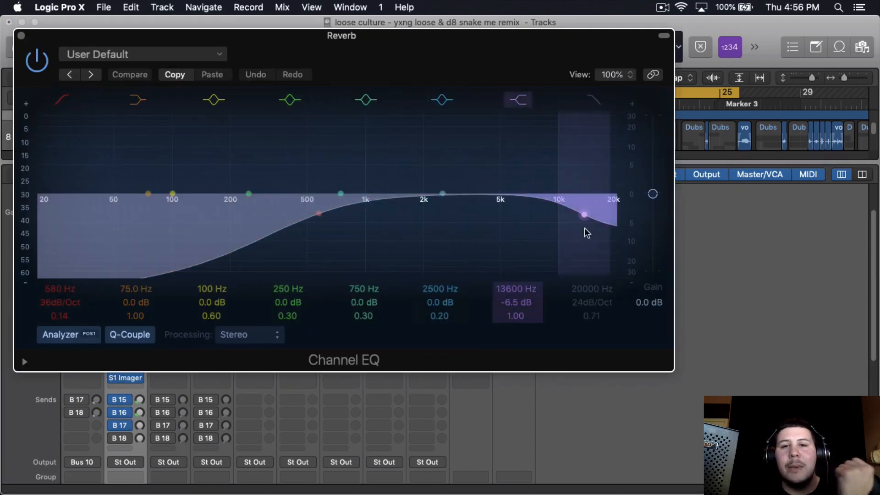
left_click(21, 35)
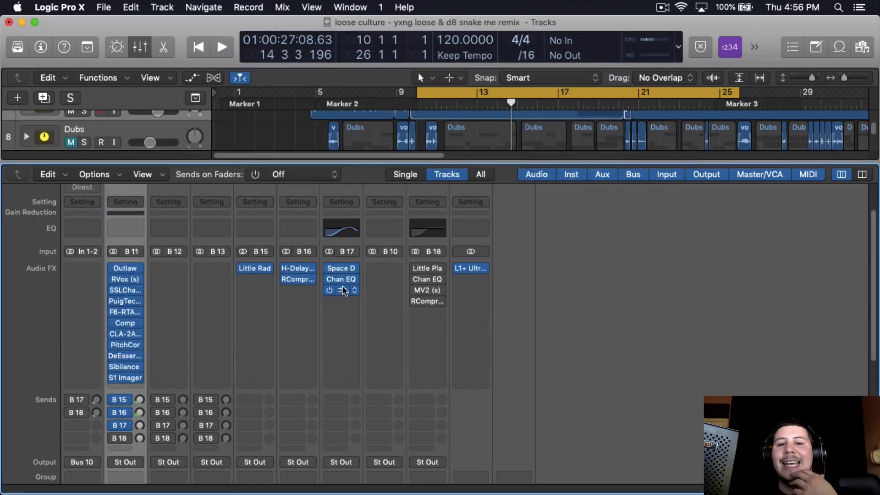
left_click(342, 288)
left_click_drag(166, 43, 434, 83)
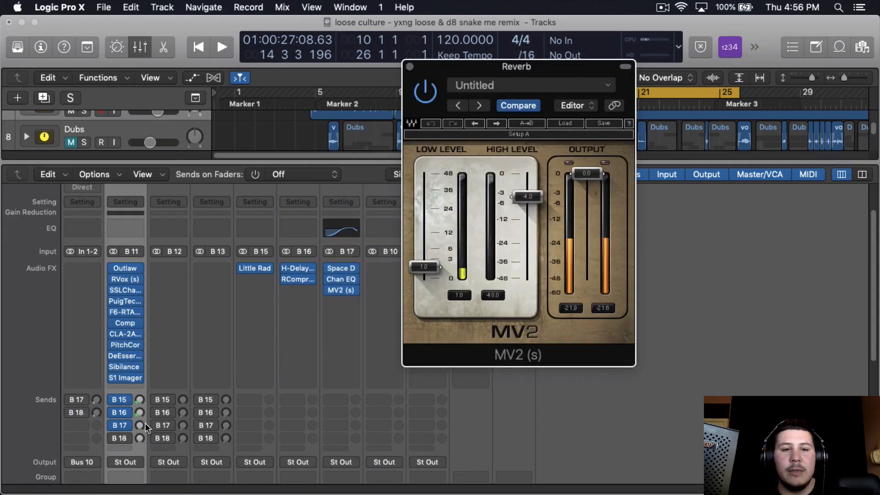
Raise the Vocals channel's Bus 17 send during playback and close the Reverb channel's MV2.
key("space")
left_click_drag(139, 420, 153, 397)
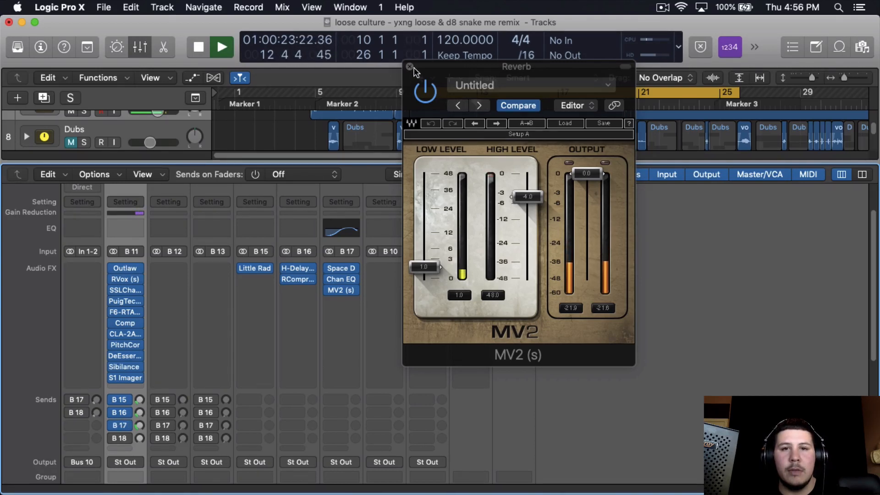
left_click(410, 67)
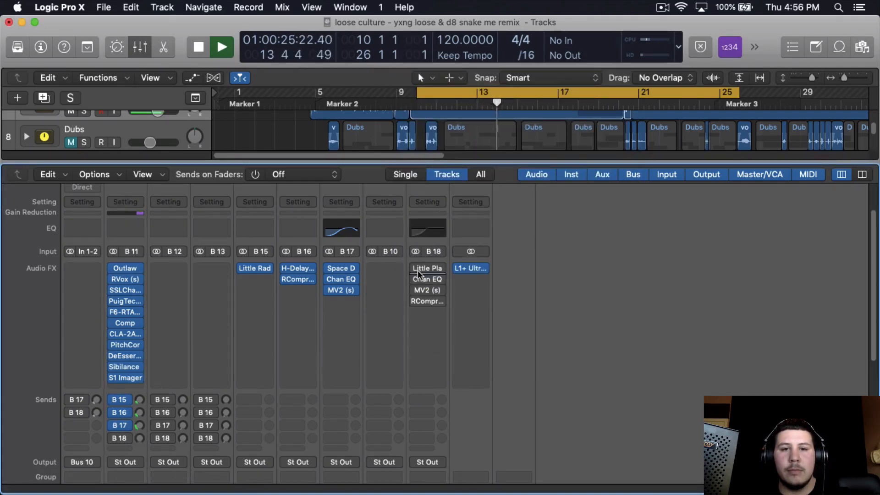
Activate all four plug-ins on the Big Reverb channel fed by Bus 18, stop playback and check Little Plate's settings.
left_click_drag(417, 271, 419, 298)
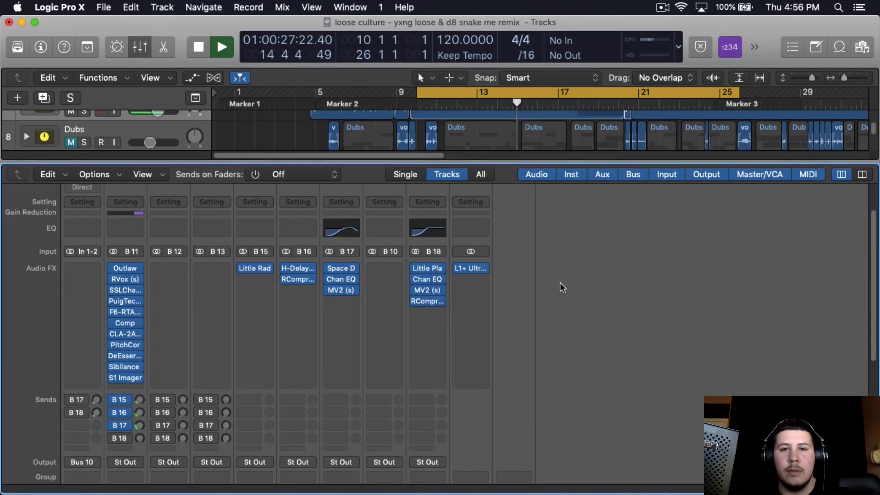
key("space")
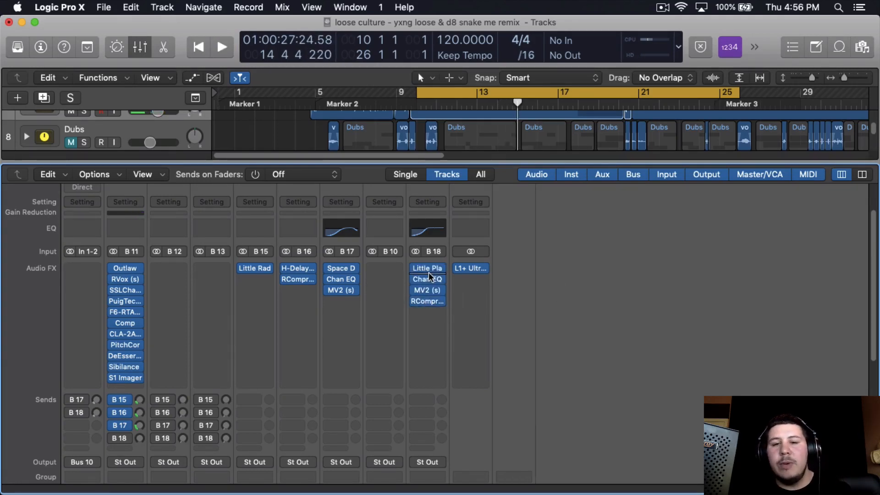
left_click(429, 268)
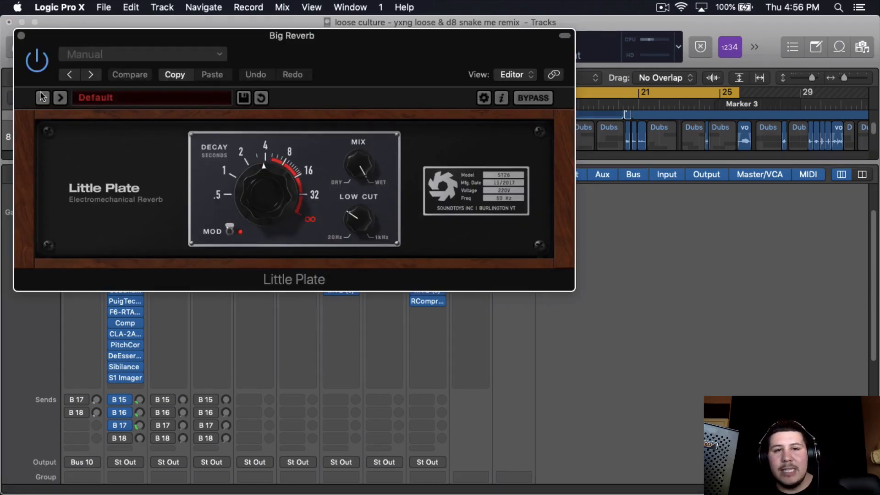
left_click(21, 35)
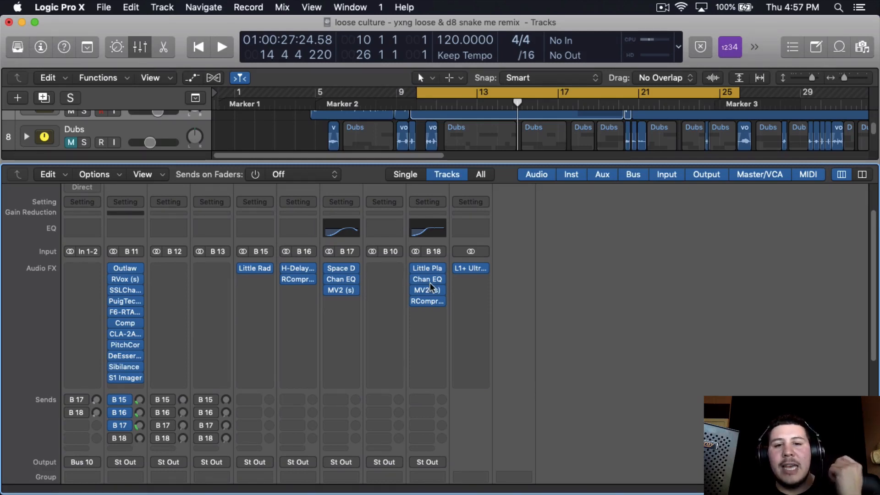
Examine the Channel EQ, MV2 and RCompressor settings on the Big Reverb channel.
left_click(427, 232)
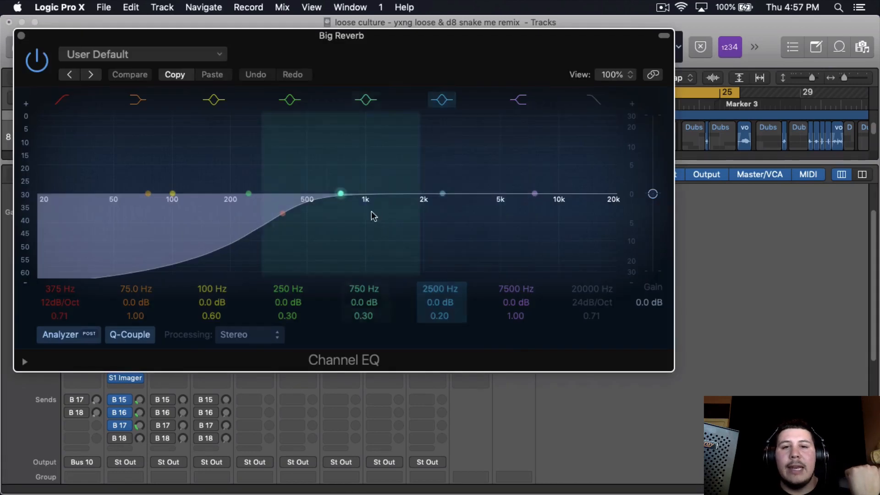
left_click(21, 35)
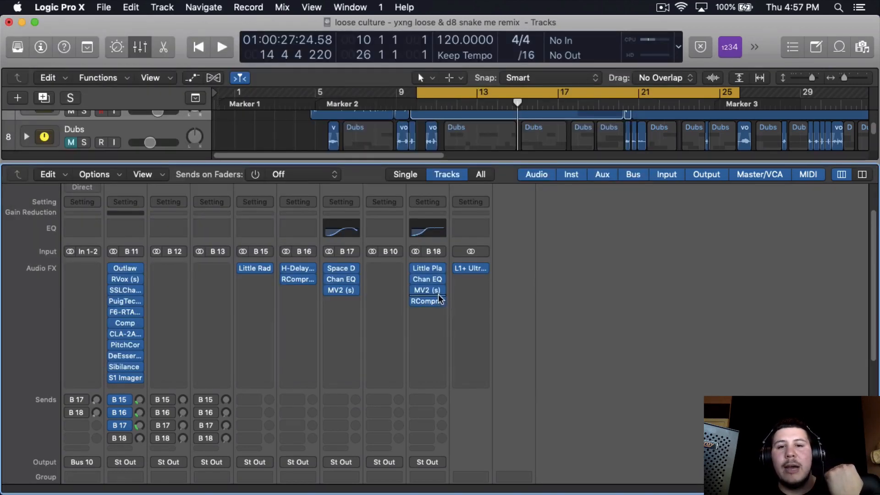
left_click(430, 289)
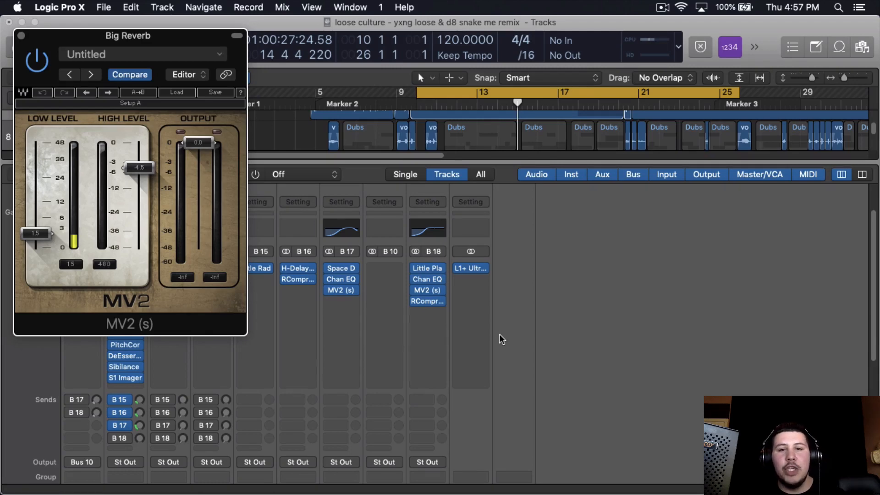
left_click(432, 300)
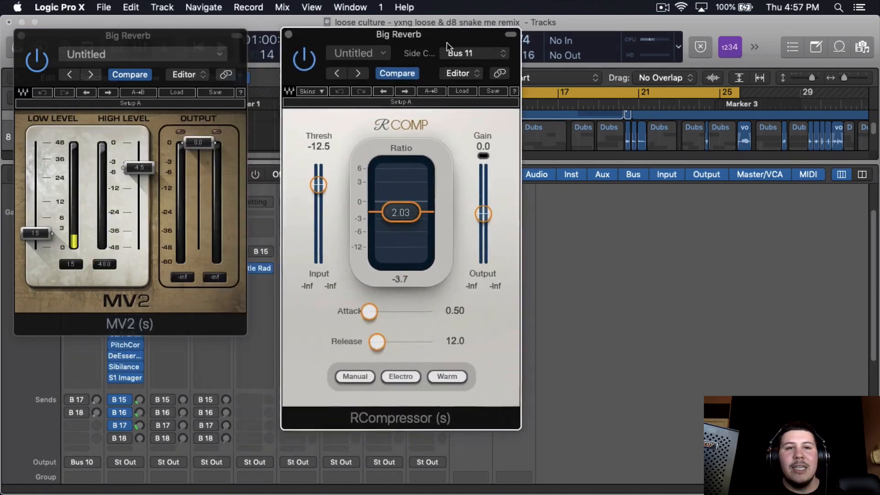
left_click_drag(447, 42, 478, 40)
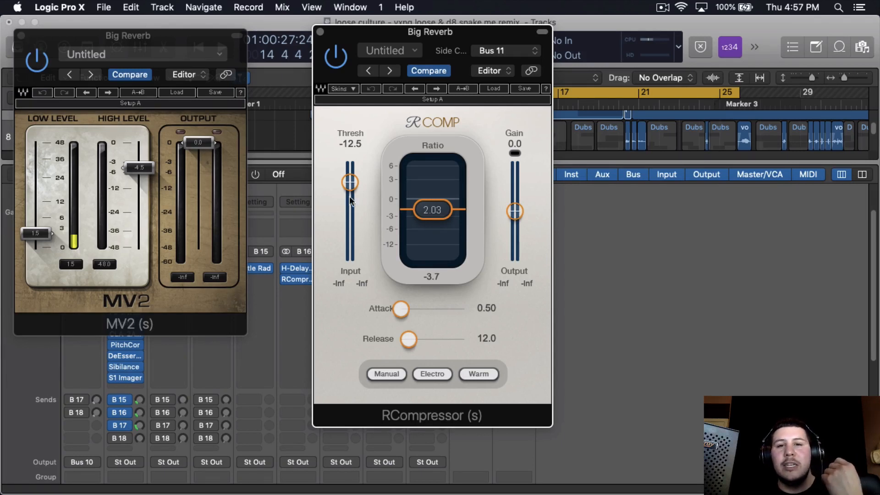
left_click(402, 310)
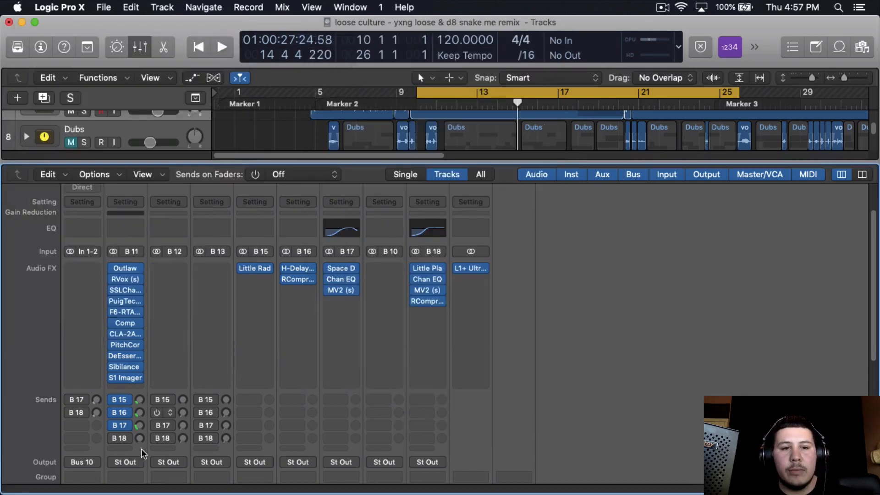
Activate the Vocals channel's Bus 18 send, adjust its level during playback and stop playback.
key("space")
left_click_drag(138, 439, 144, 404)
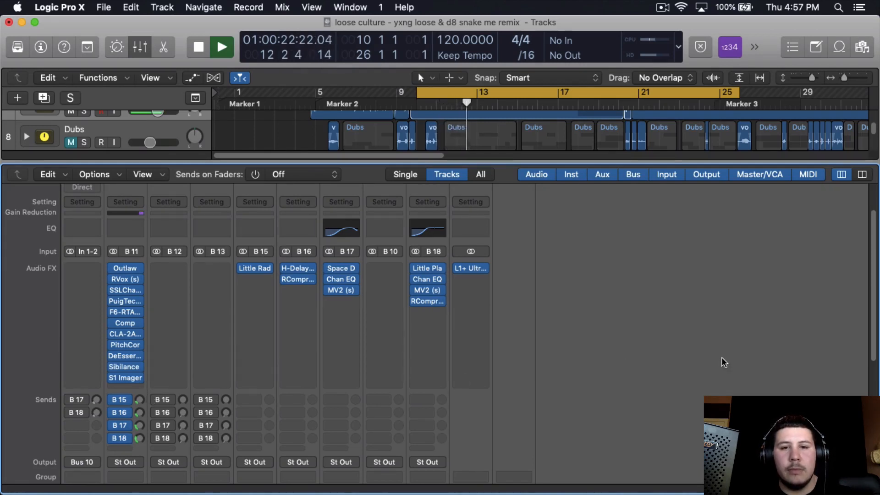
left_click_drag(140, 438, 141, 441)
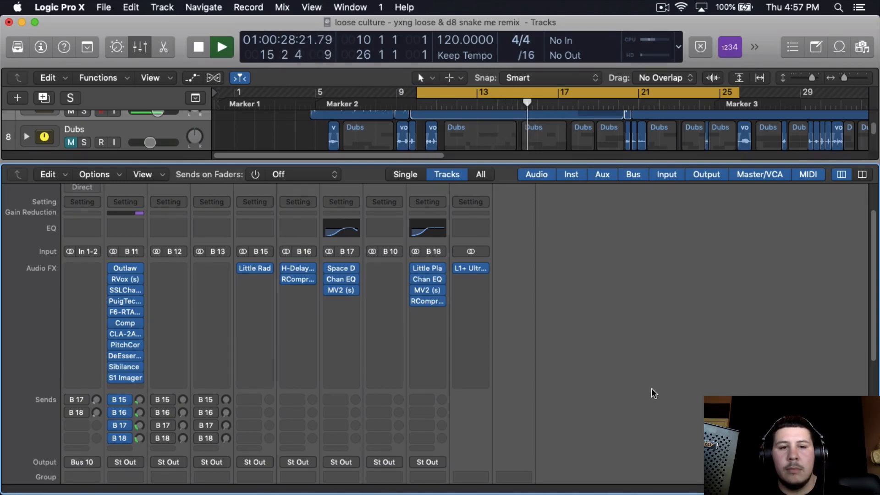
key("space")
Enlarge the tracks area above the mixer to show the Beat, Vocals, Dubs and Noise tracks.
scroll(576, 226, "up", 3)
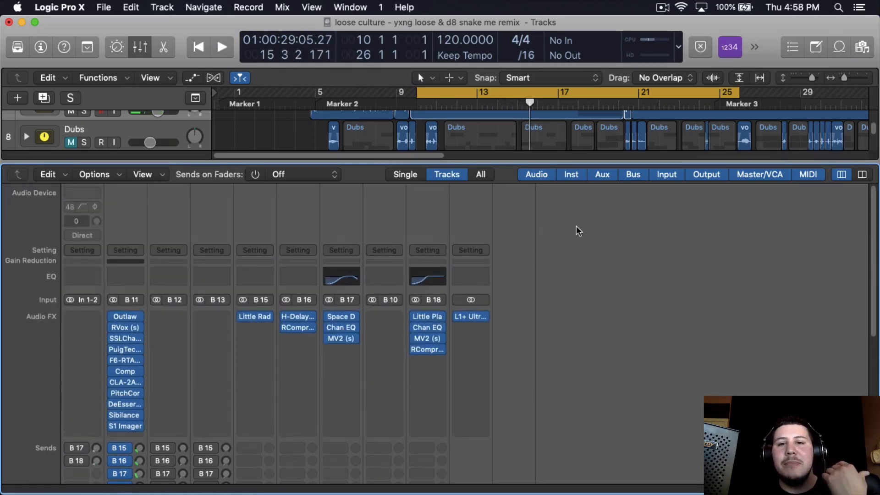
left_click_drag(513, 163, 508, 275)
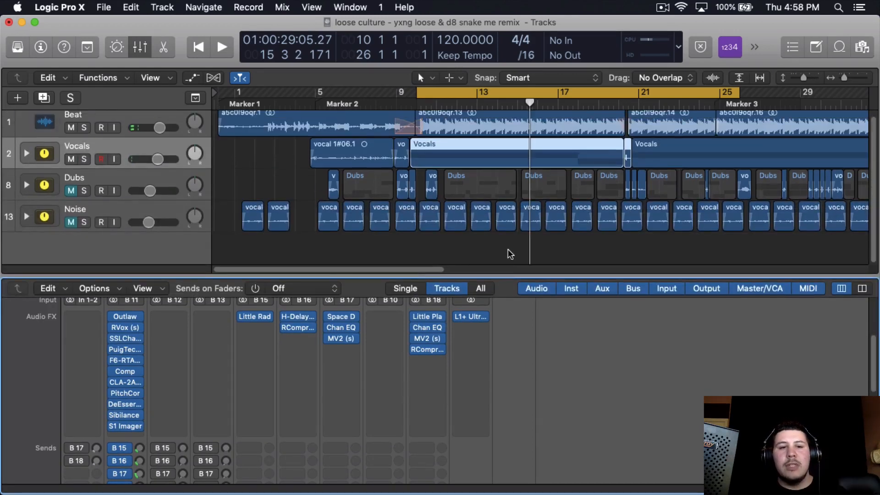